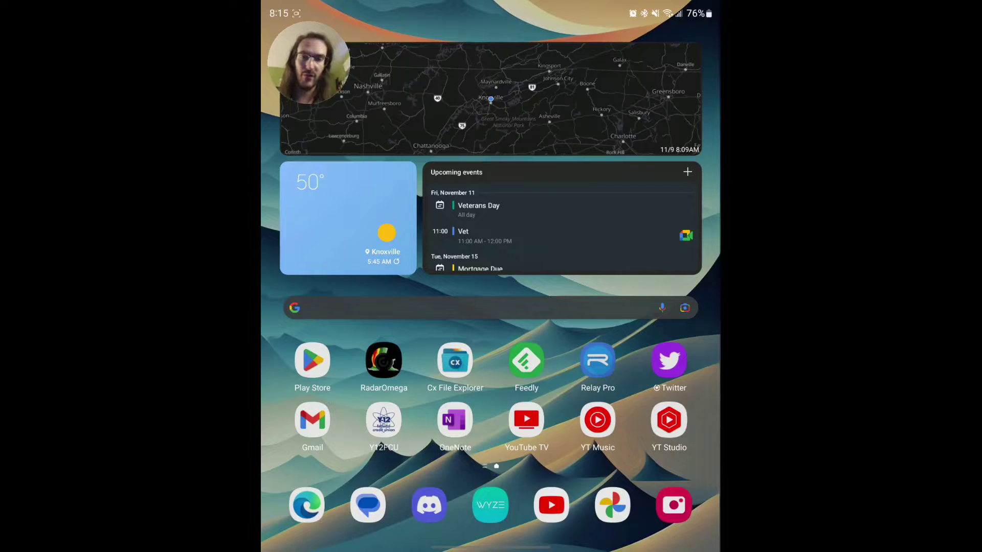
- Copy Intro Music.mp3, Outro Music.mp3 and the intro video from the RGBOSS share's Downloads folder
left_click(455, 361)
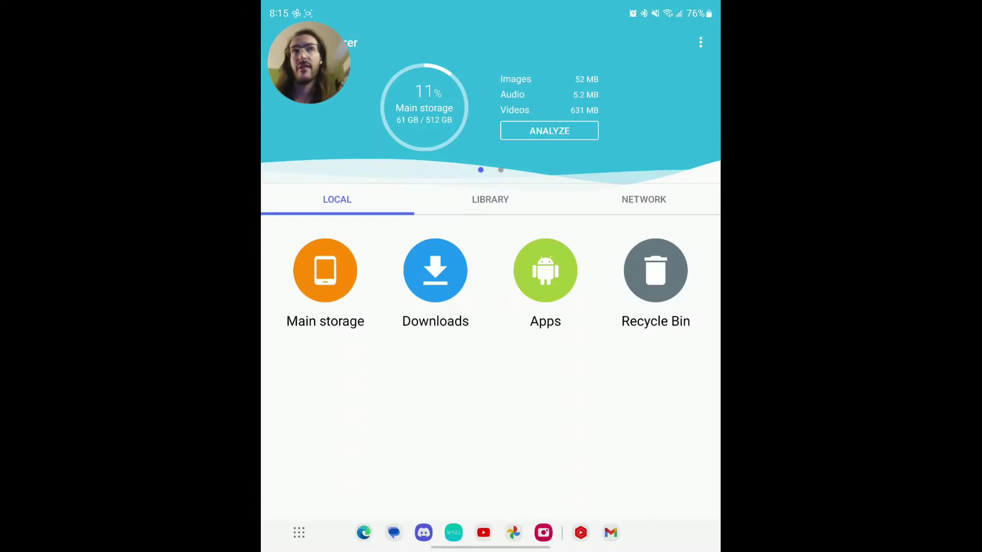
left_click(644, 200)
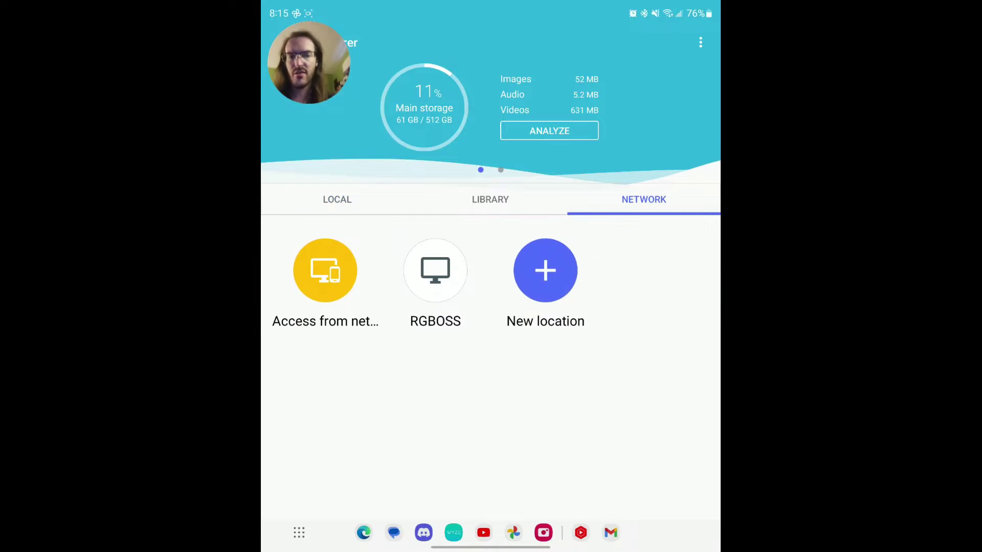
left_click(435, 270)
left_click(331, 149)
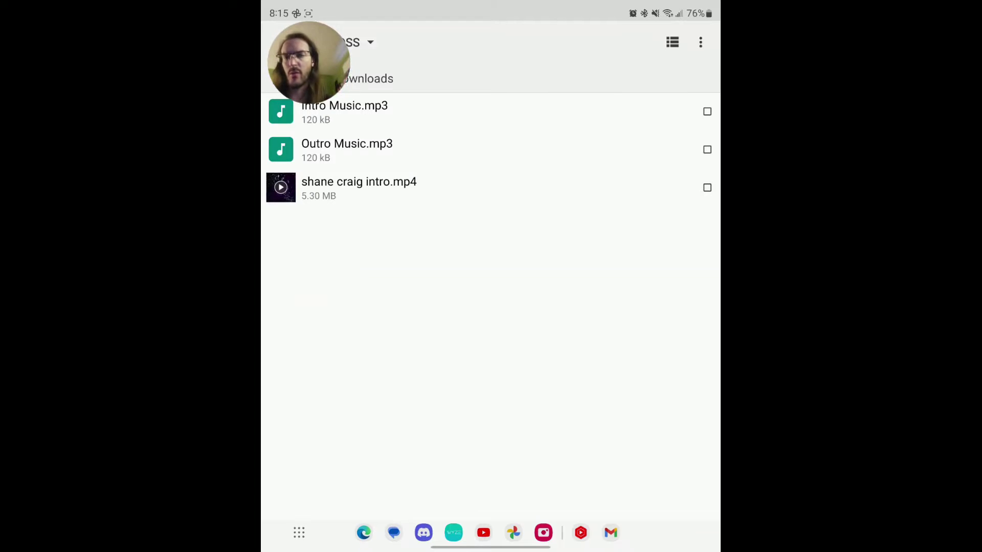
left_click(707, 112)
left_click(708, 150)
left_click(708, 188)
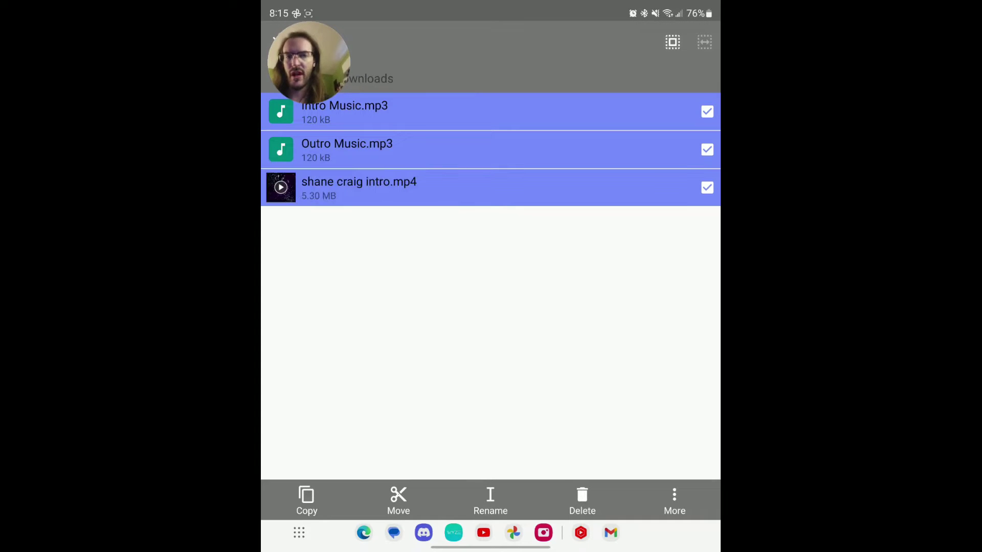
left_click(307, 501)
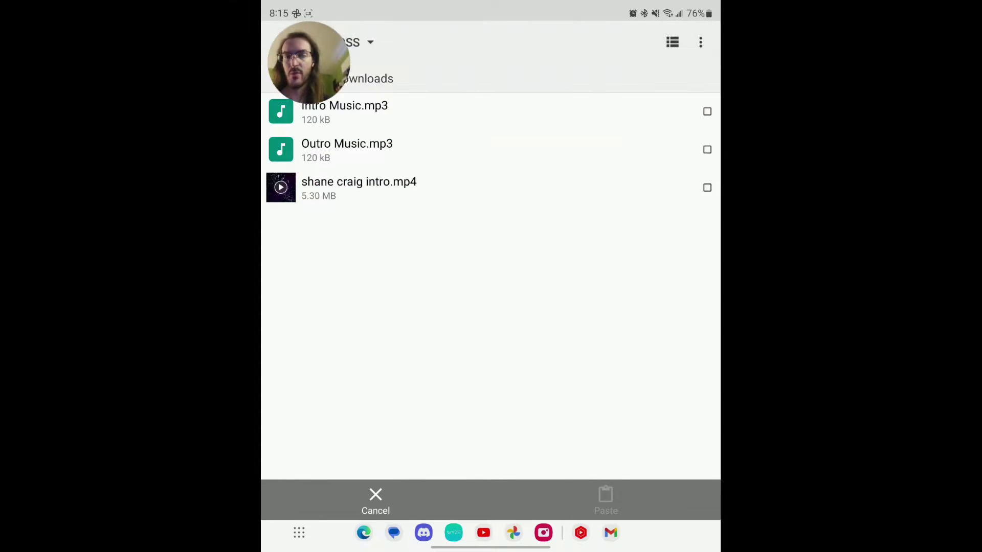
- Paste the three copied files into the tablet's local Downloads folder
left_click_drag(309, 62, 672, 68)
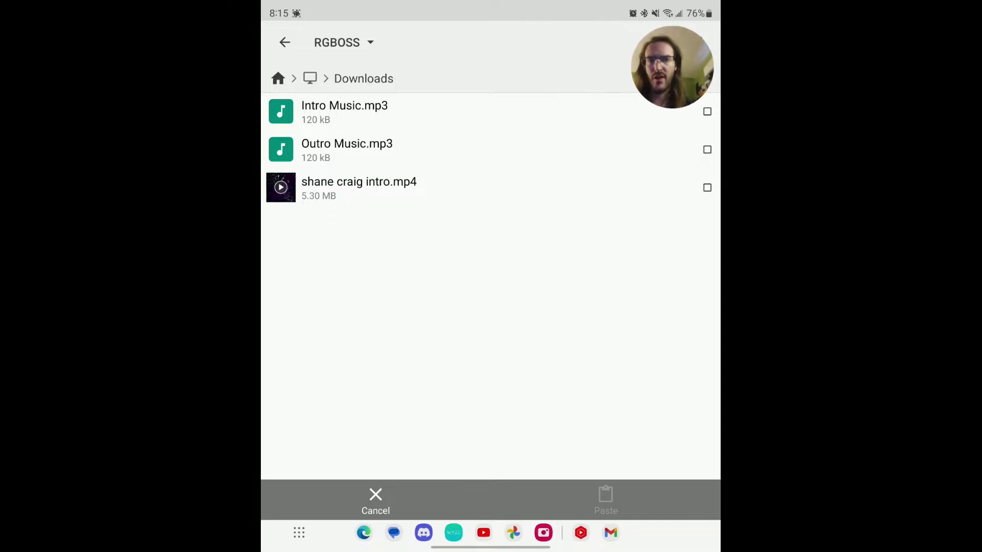
left_click(279, 79)
left_click(337, 199)
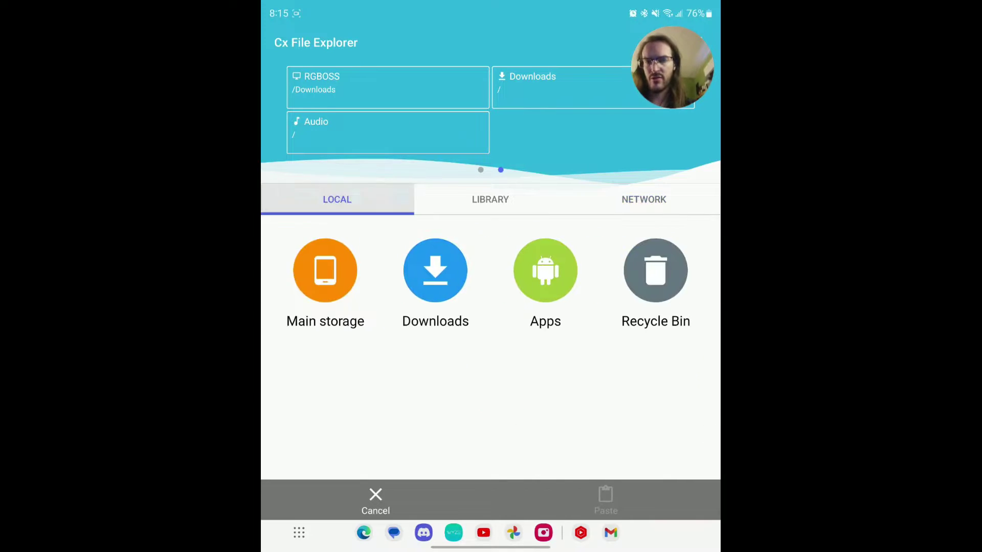
left_click(435, 270)
left_click(605, 500)
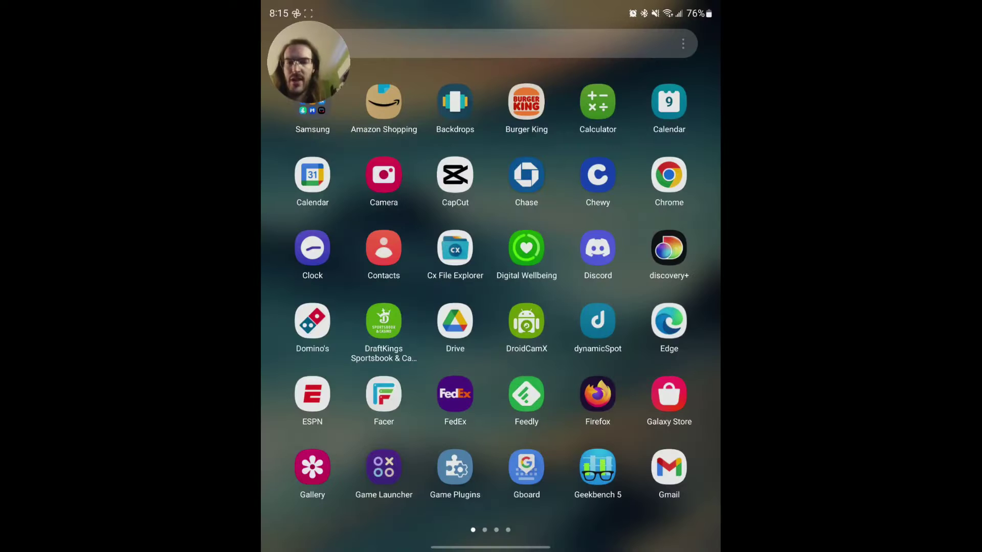
scroll(491, 307, "right", 1)
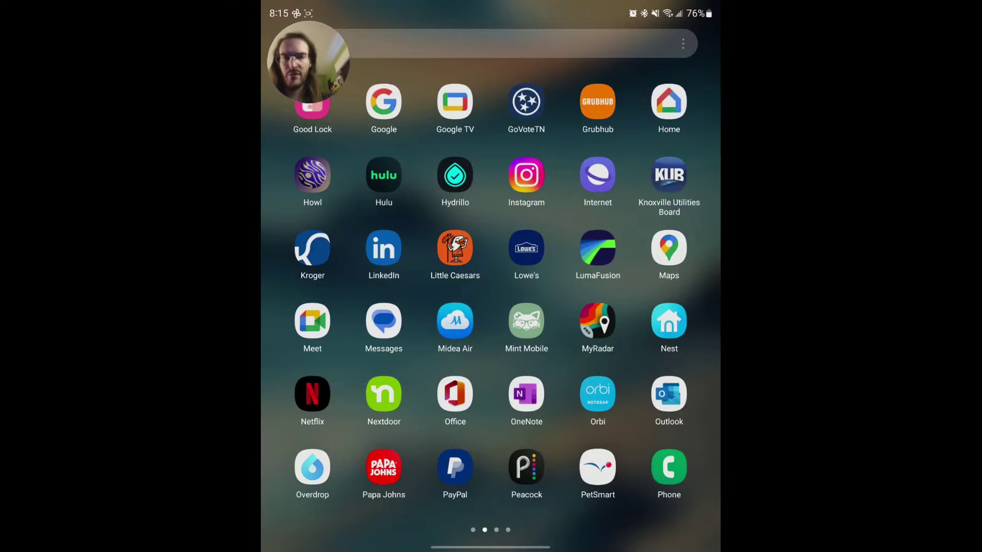
- Launch LumaFusion, allow audio and photo/video access, and open a new 30 fps project
left_click(598, 248)
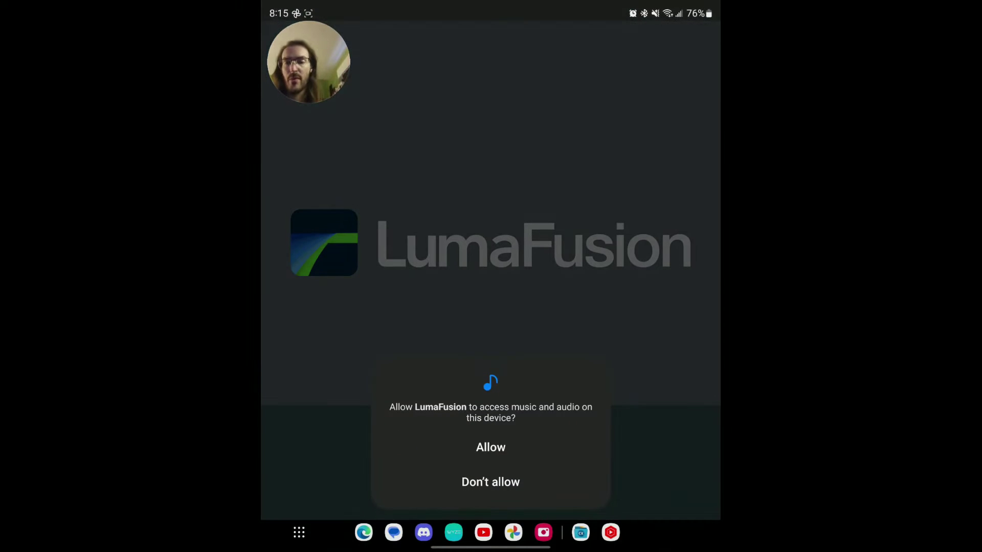
left_click(490, 447)
left_click(490, 447)
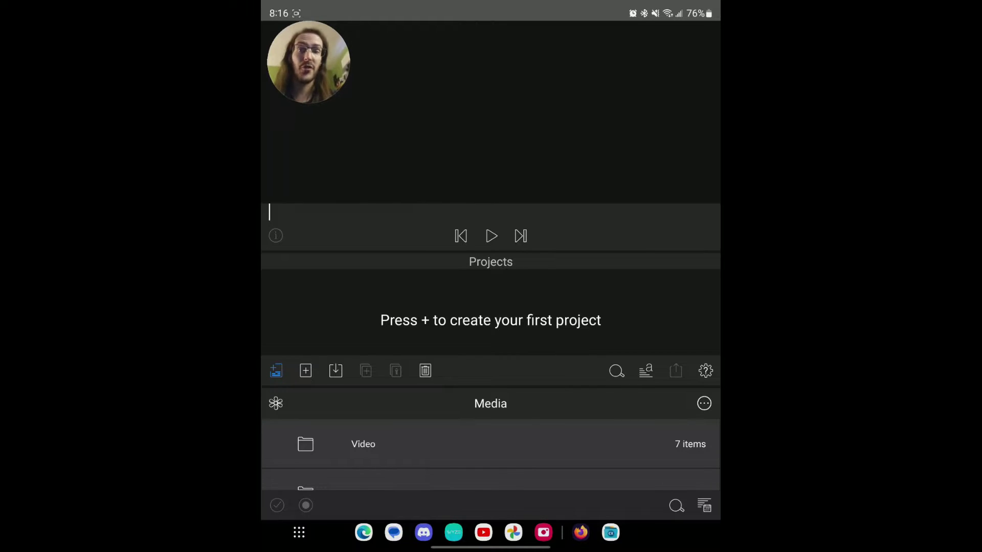
mouse_move(576, 263)
left_mouse_down()
mouse_move(502, 292)
mouse_move(530, 295)
left_mouse_up()
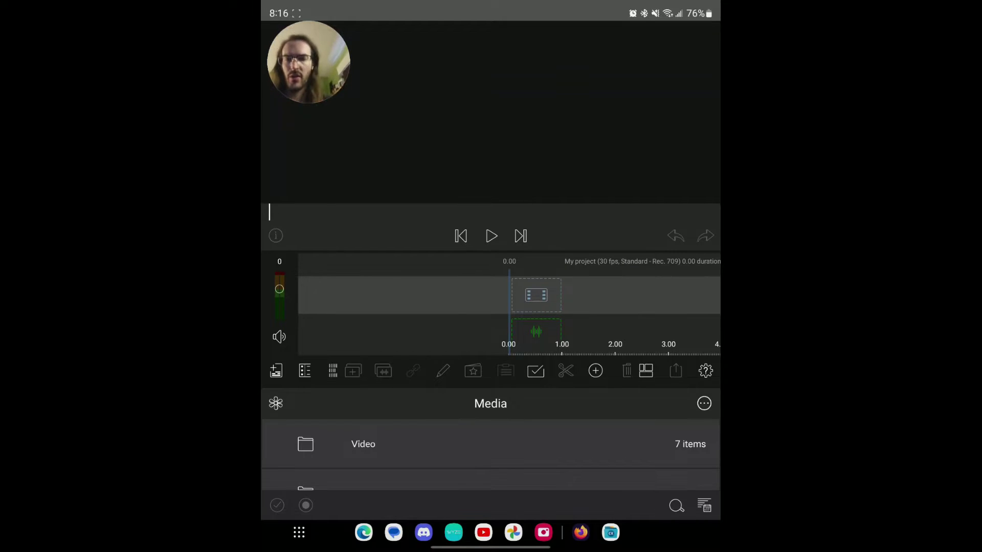
- Place 20221109_080719.mp4 from the Video folder at the start of the timeline
left_click(363, 444)
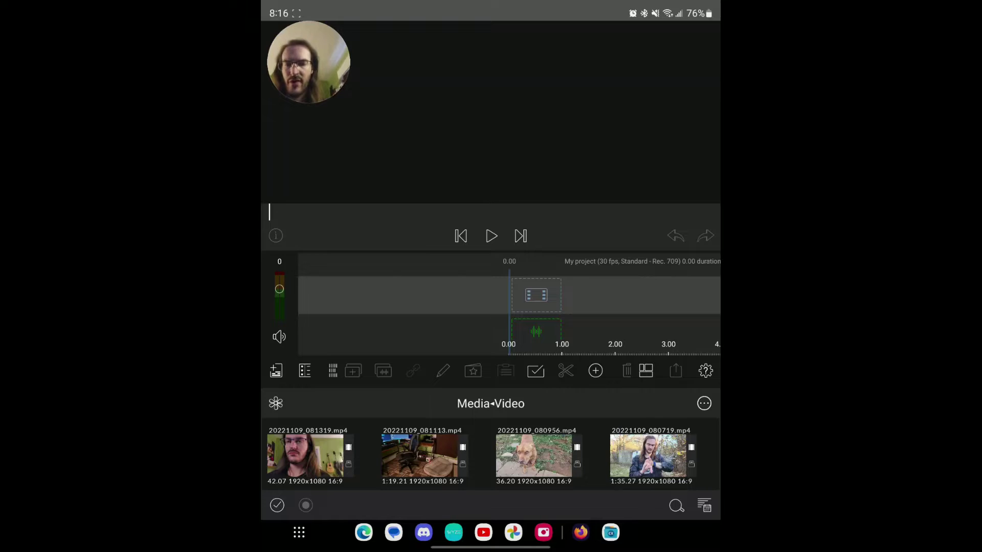
scroll(653, 453, "down", 1)
left_click_drag(660, 441, 527, 291)
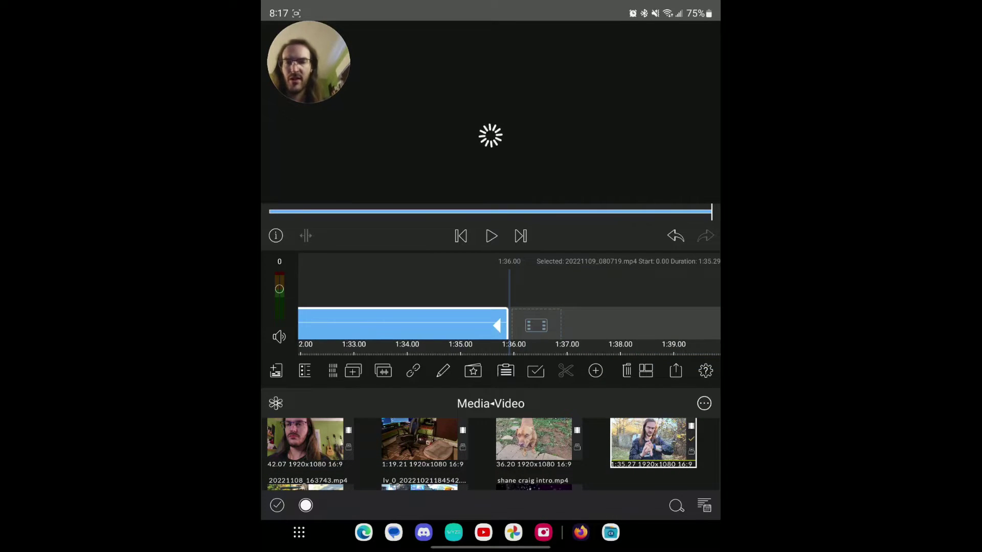
scroll(509, 307, "left", 20)
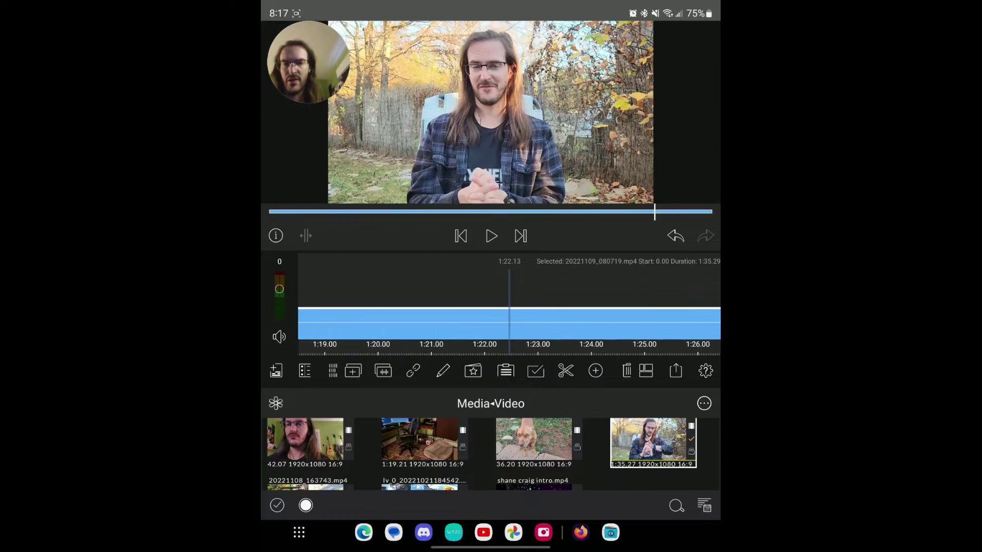
scroll(510, 307, "left", 20)
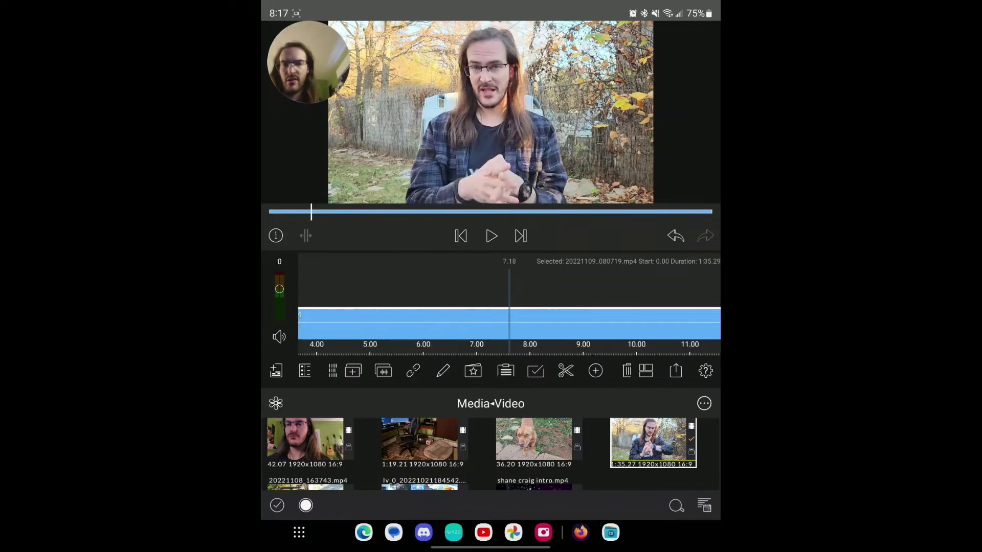
scroll(509, 307, "down", 1)
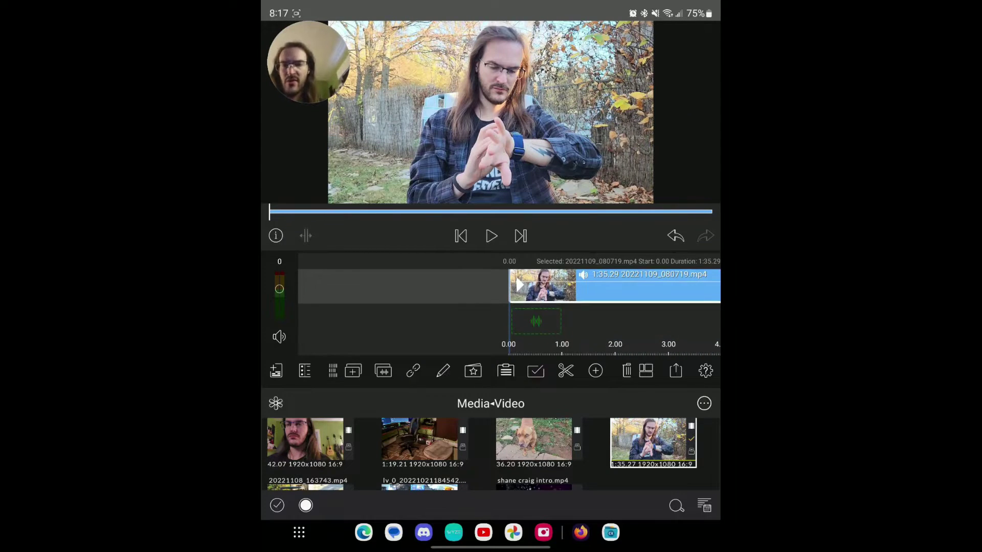
scroll(490, 454, "down", 1)
- Add Intro Music.mp3 from the Audio folder beneath the video at 0.00
left_click(491, 404)
scroll(491, 454, "down", 3)
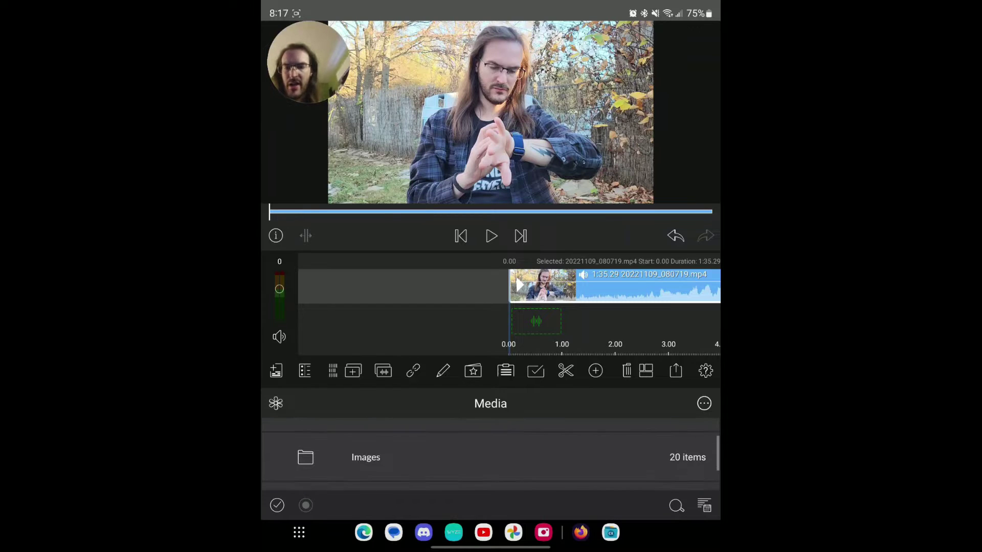
left_click(364, 467)
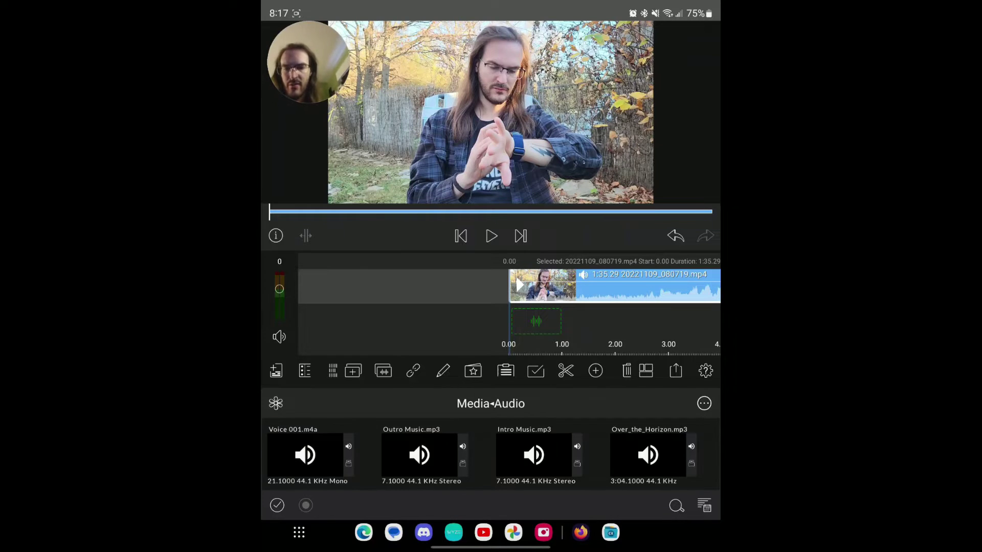
left_click_drag(533, 456, 537, 318)
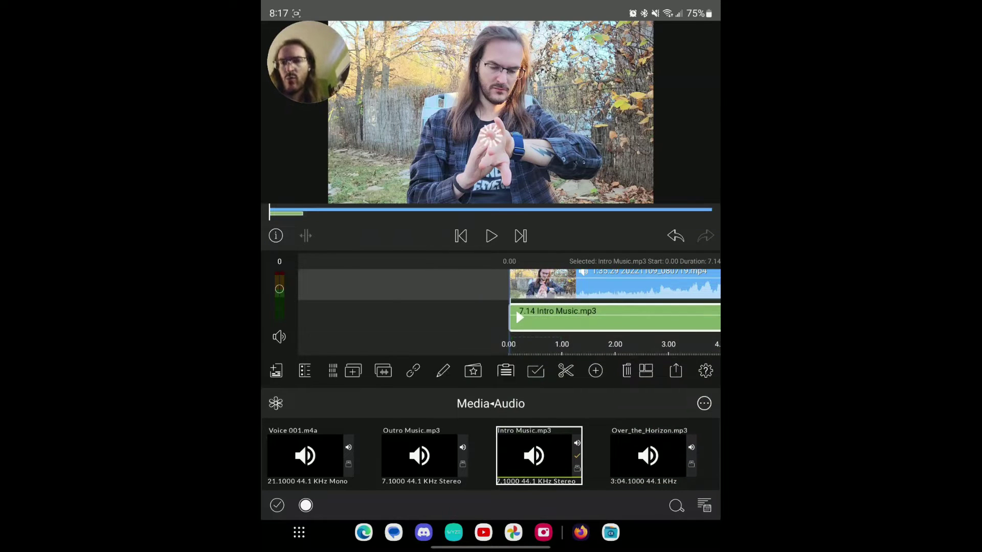
- Preview the opening, park the playhead near 2 seconds and select the video clip
left_click(491, 235)
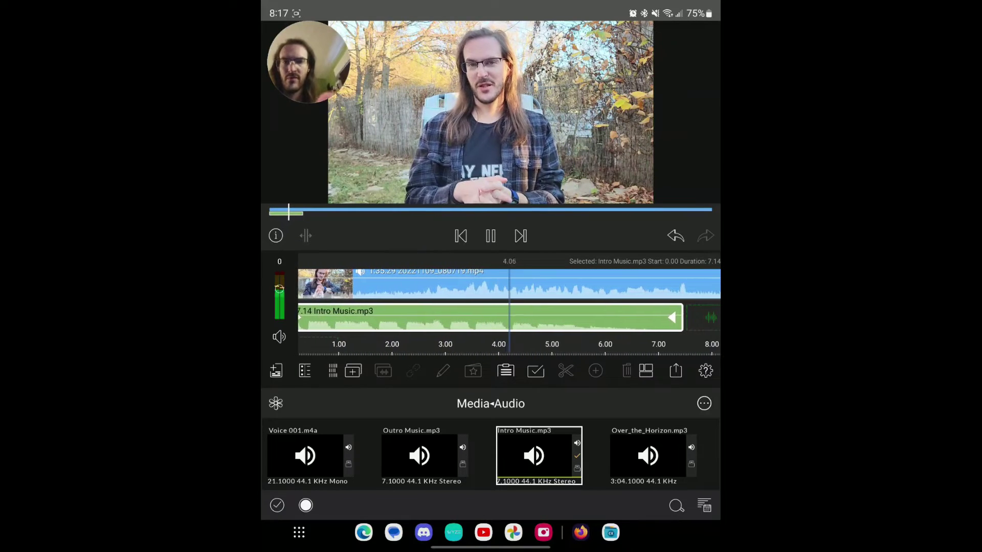
left_click(491, 236)
left_click_drag(368, 317, 677, 317)
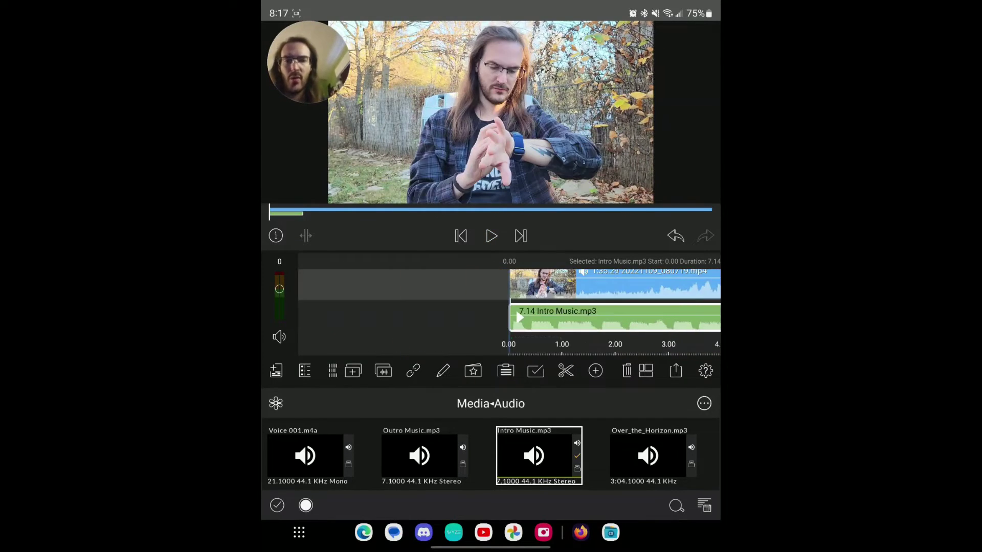
left_click_drag(542, 317, 411, 317)
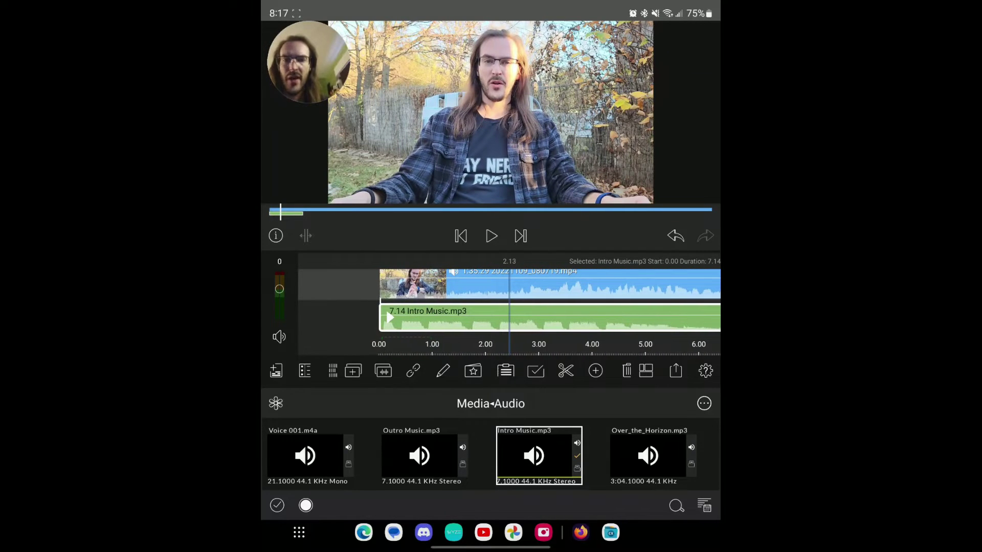
left_click(550, 286)
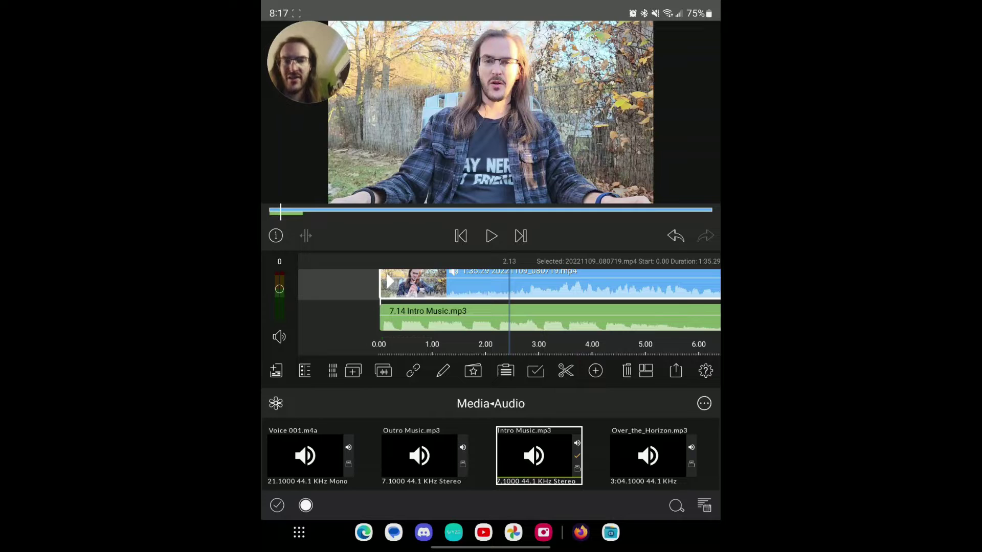
- Split the video at 2.11 and delete the short first piece
left_click_drag(550, 286, 550, 278)
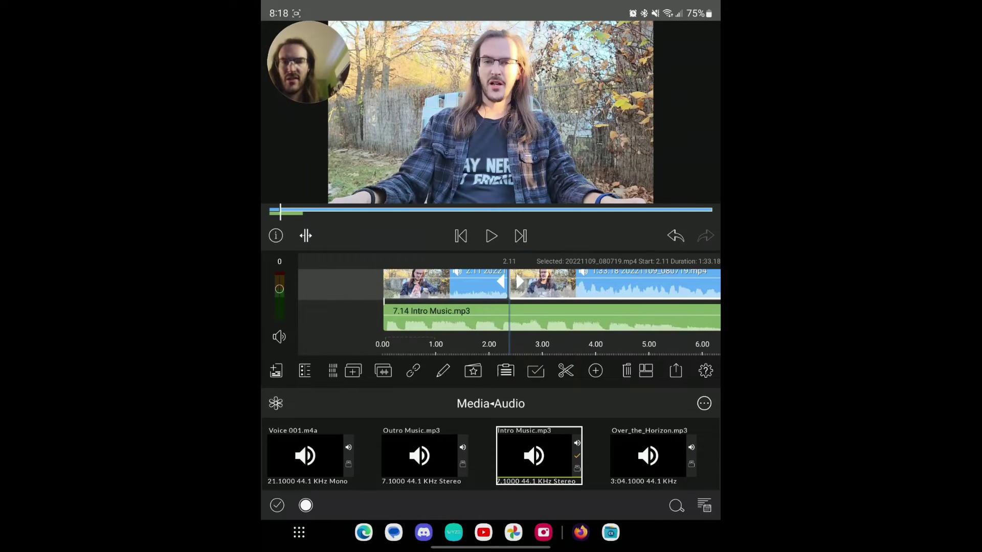
left_click_drag(573, 346, 559, 360)
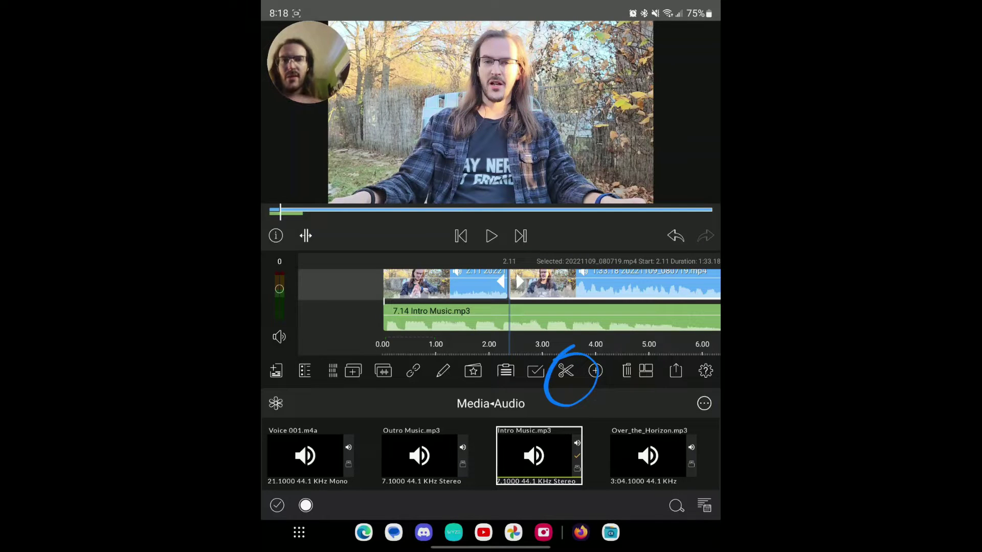
left_click(446, 286)
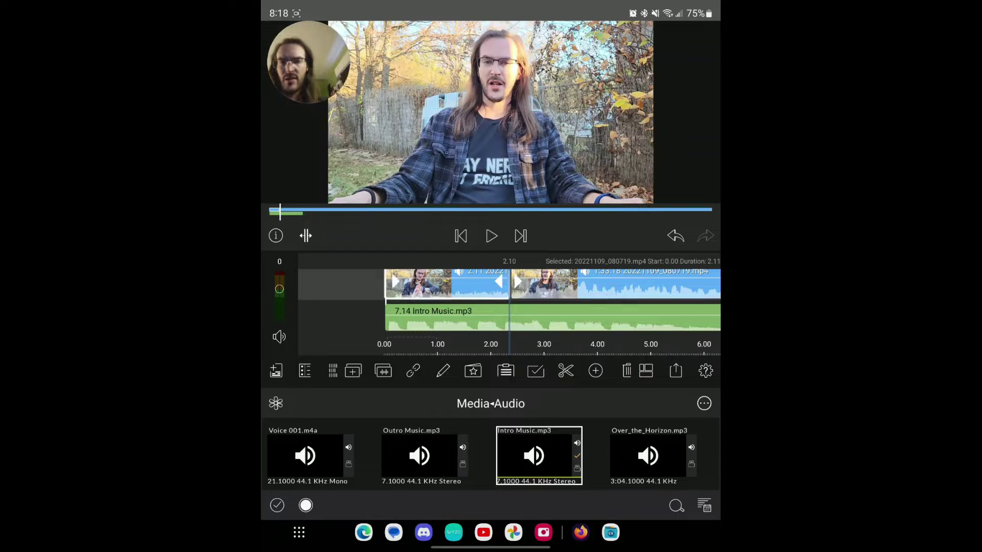
left_click(446, 286)
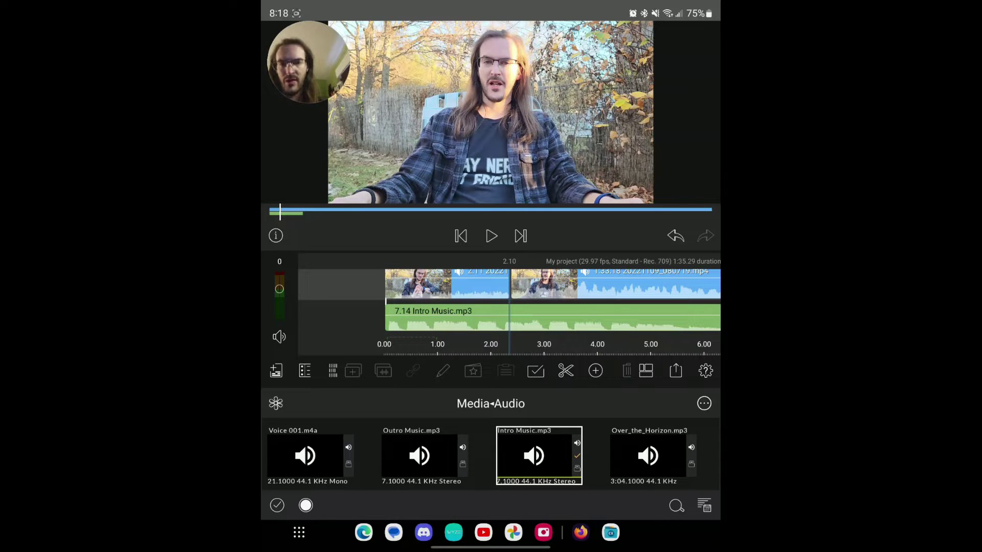
left_click(439, 284)
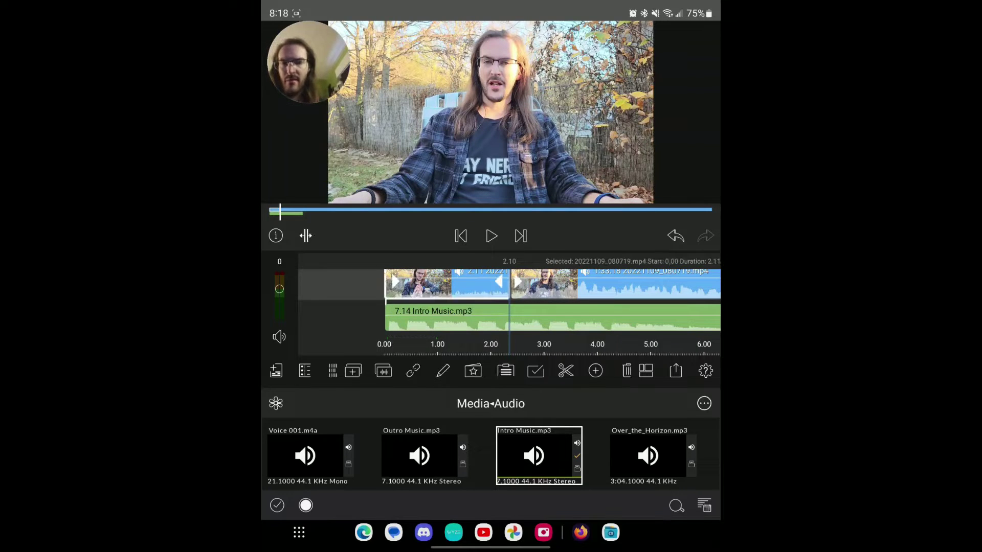
left_click(626, 371)
scroll(509, 312, "left", 4)
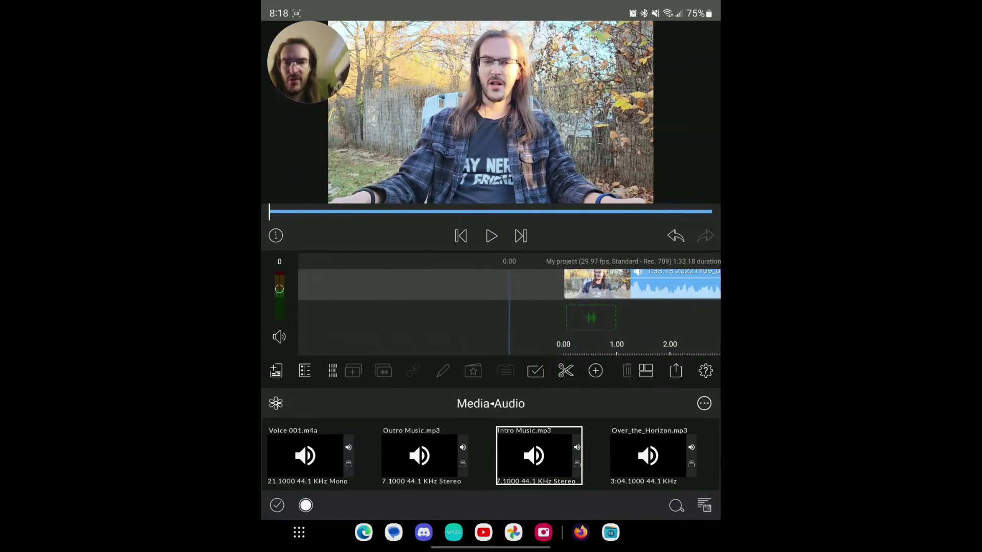
scroll(509, 312, "right", 5)
scroll(509, 312, "right", 8)
scroll(510, 312, "left", 10)
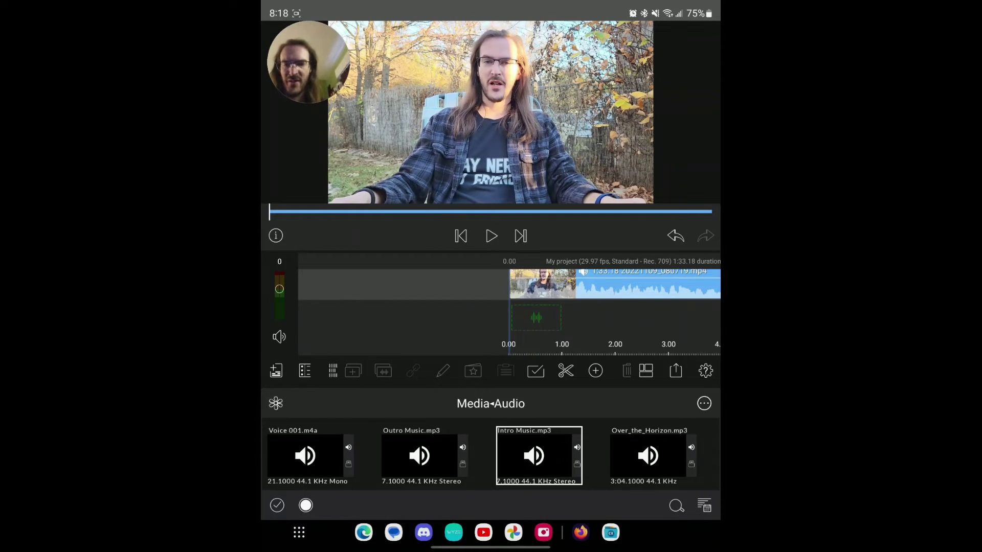
- Move the Intro Music clip to 0.00 and play back to check it
left_click_drag(536, 317, 516, 308)
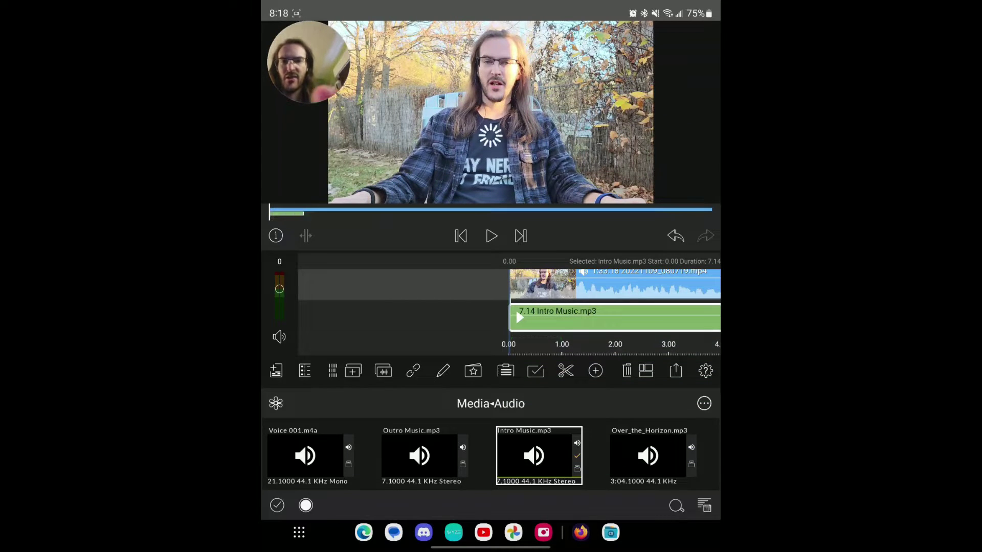
left_click(491, 235)
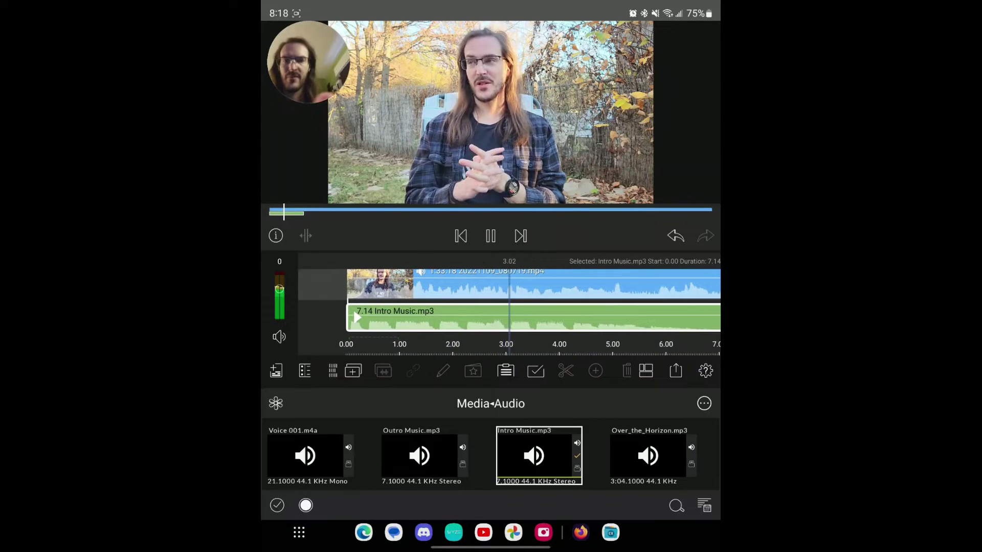
left_click(492, 236)
left_click_drag(435, 307, 638, 307)
left_click(614, 284)
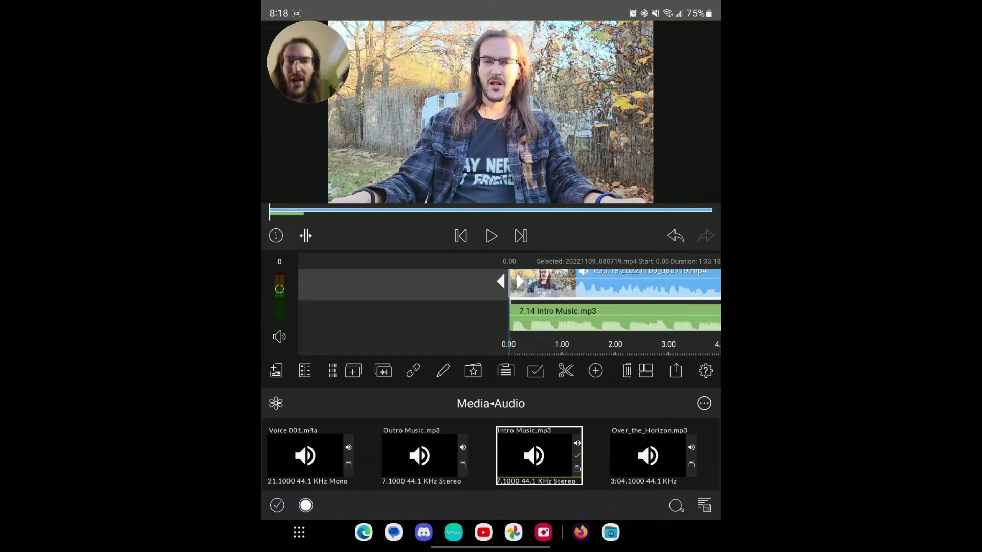
- In the track mixer, raise the video track volume to +7 and play back the new levels
left_click_drag(563, 291, 563, 308)
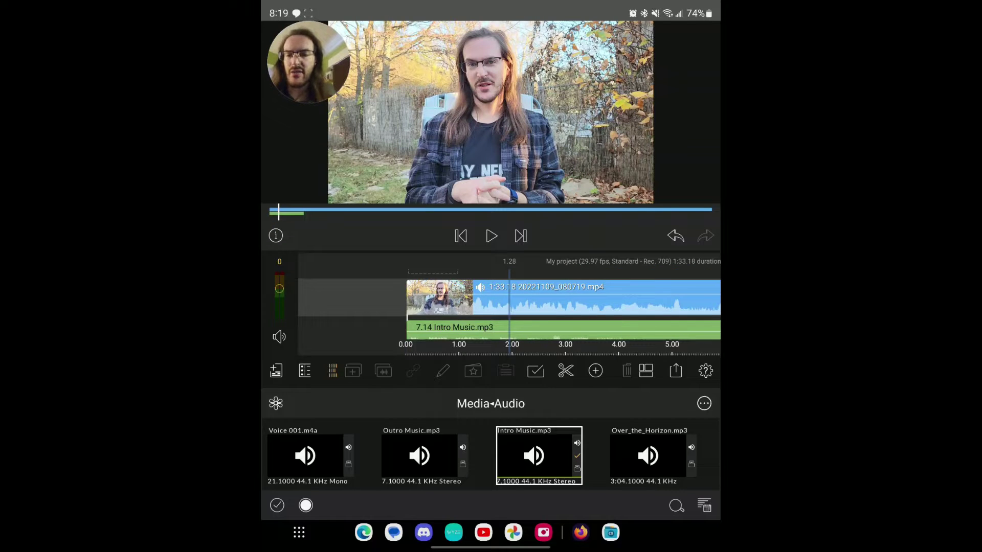
left_click_drag(296, 306, 444, 307)
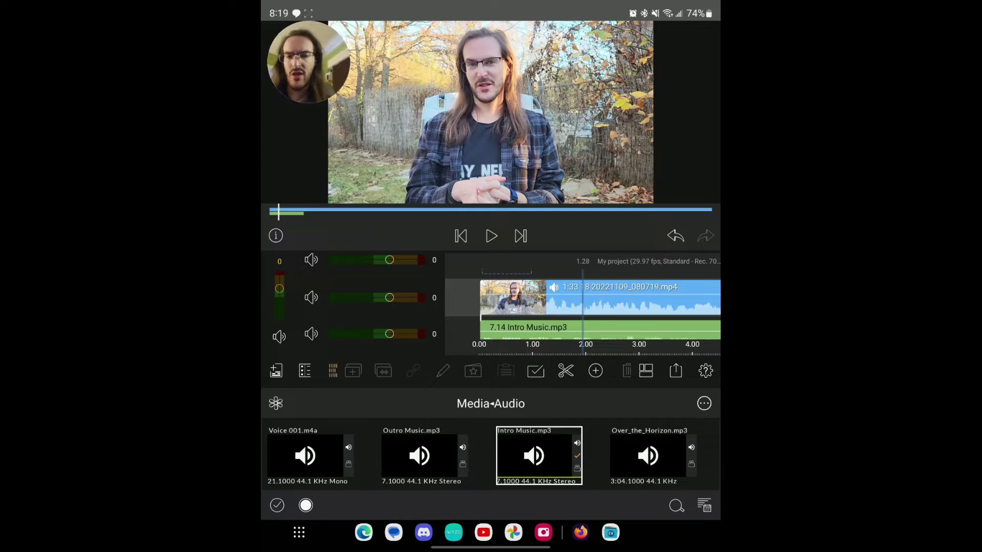
left_click_drag(390, 298, 399, 302)
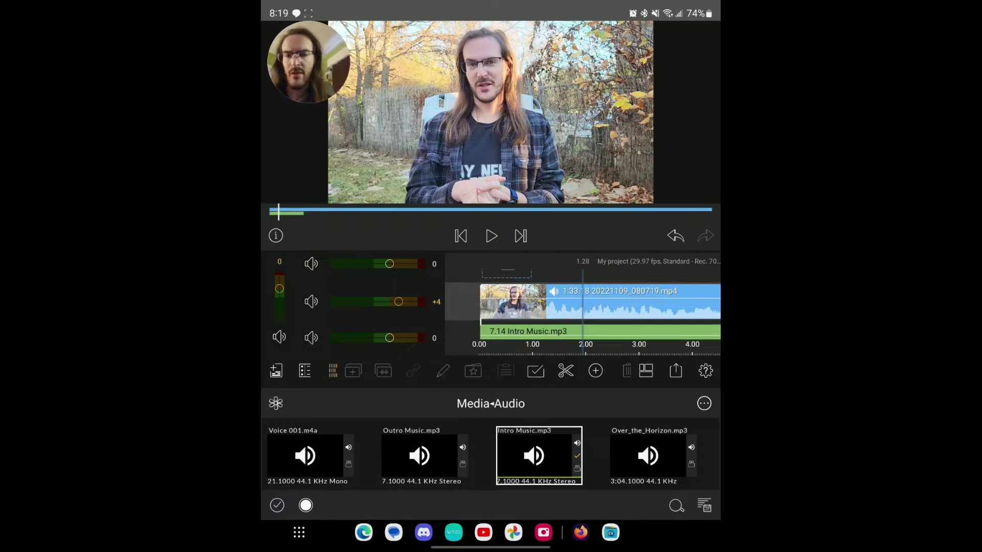
left_click(491, 236)
left_click_drag(512, 307, 670, 307)
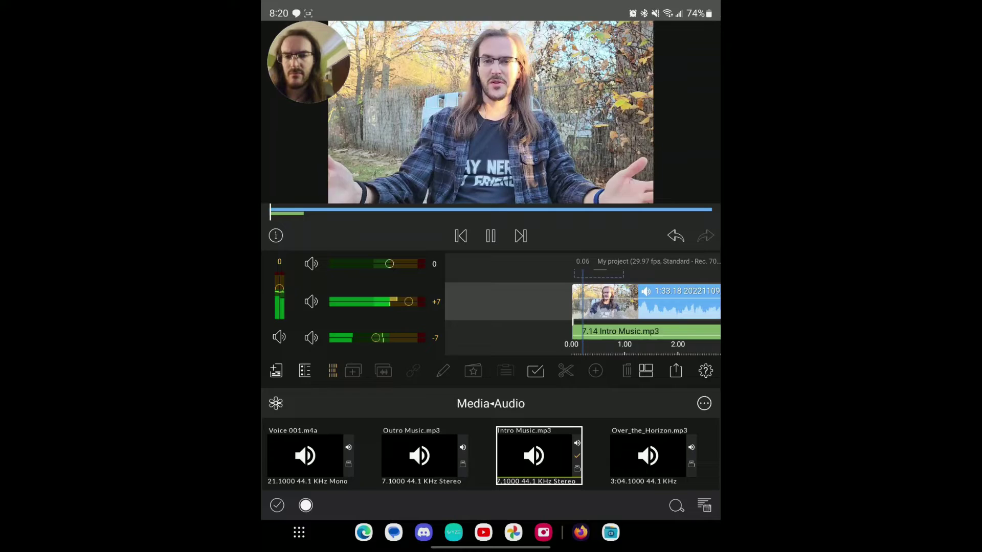
left_click(491, 236)
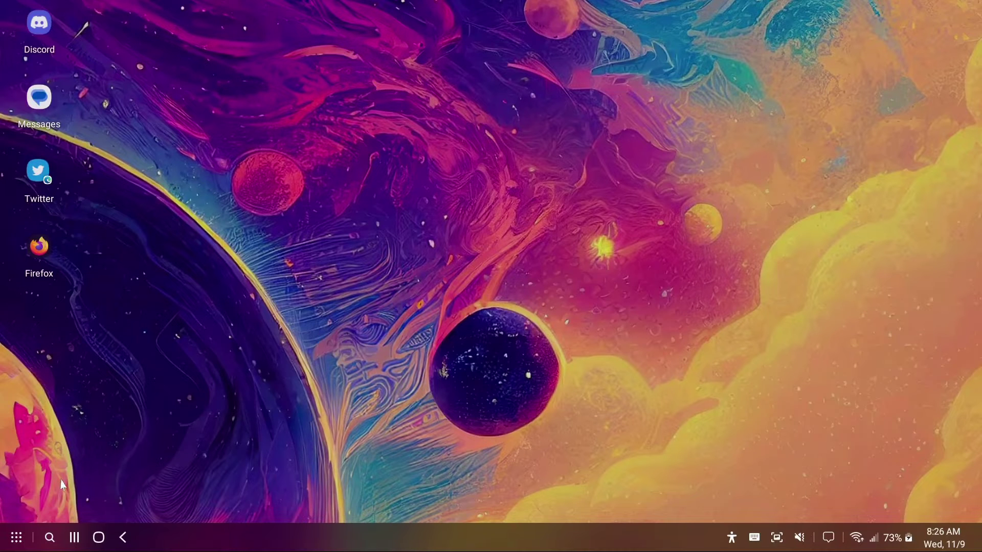
- Launch LumaFusion from the second page of the DeX apps drawer
left_click(17, 537)
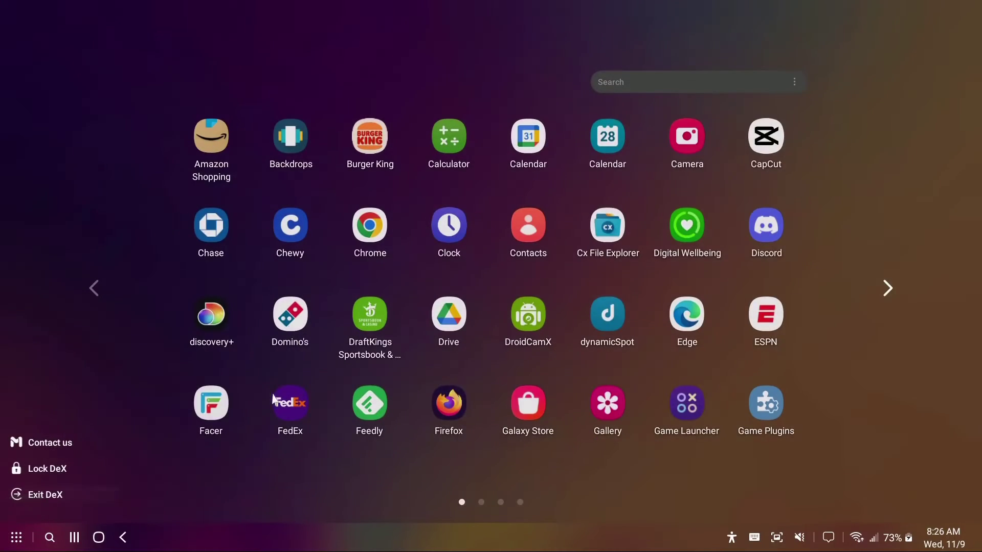
left_click(881, 290)
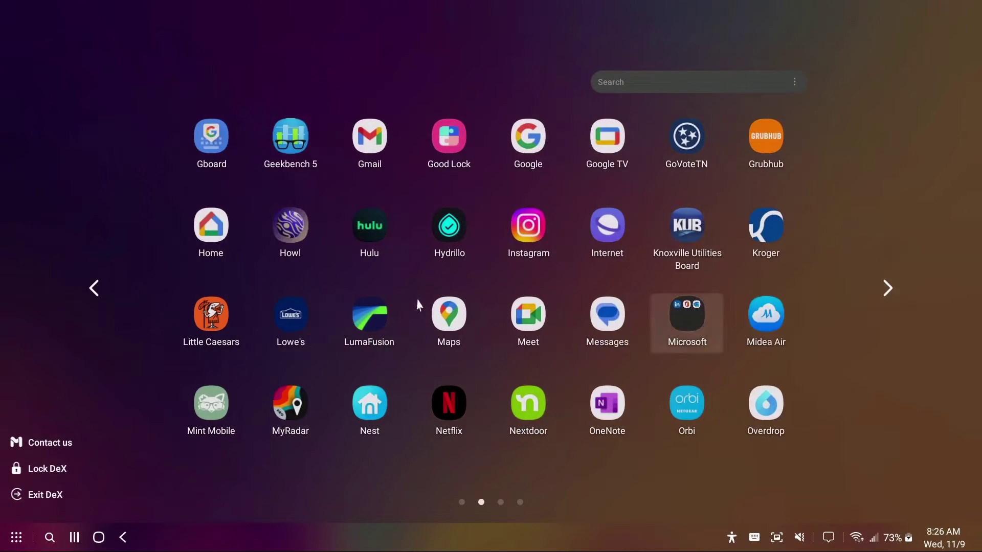
left_click(403, 353)
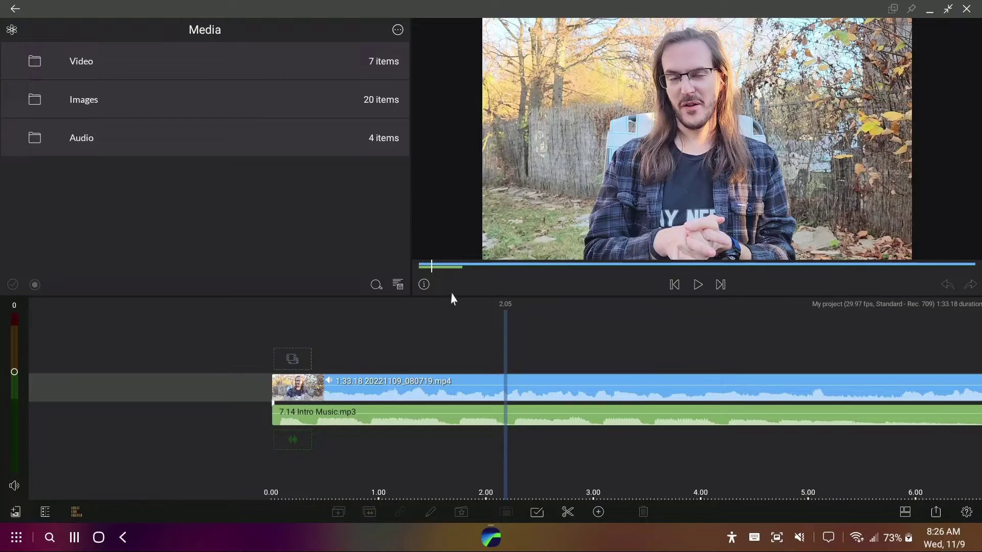
left_click(675, 285)
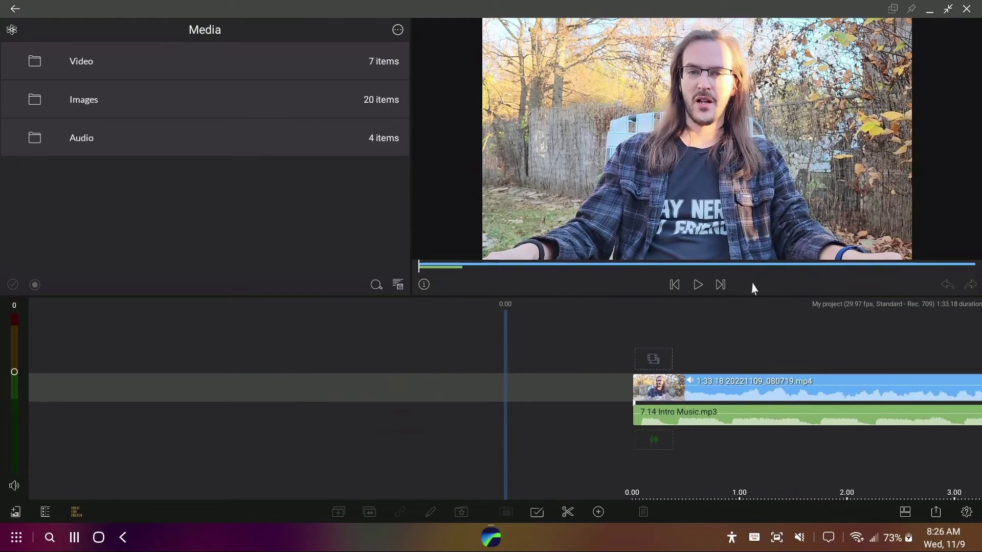
left_click(699, 285)
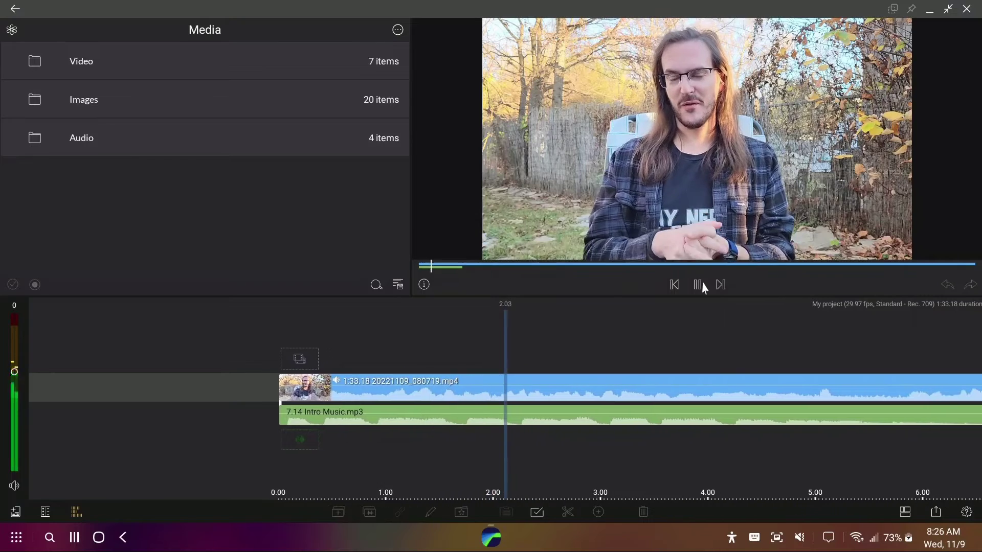
left_click(699, 285)
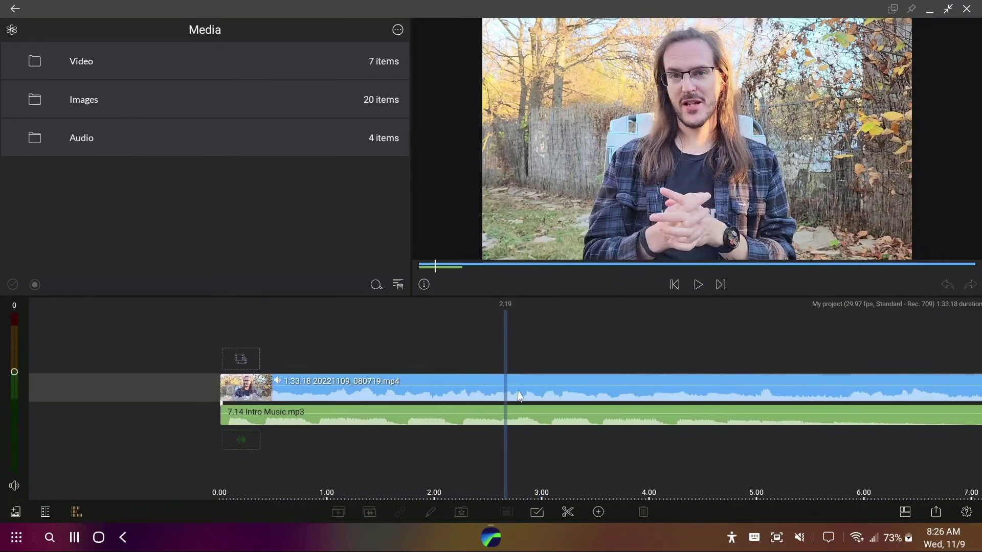
left_click_drag(528, 397, 506, 398)
scroll(506, 397, "down", 1)
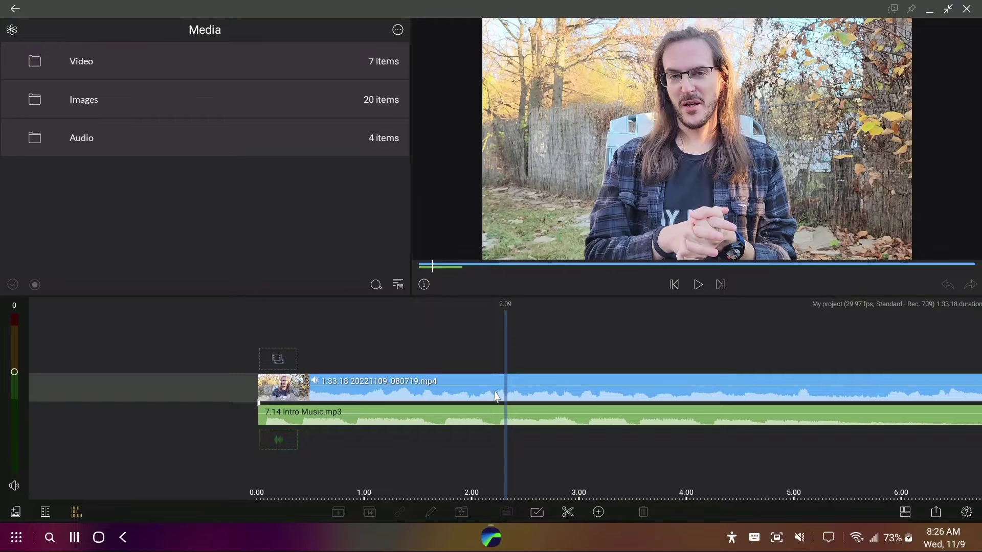
left_click(698, 285)
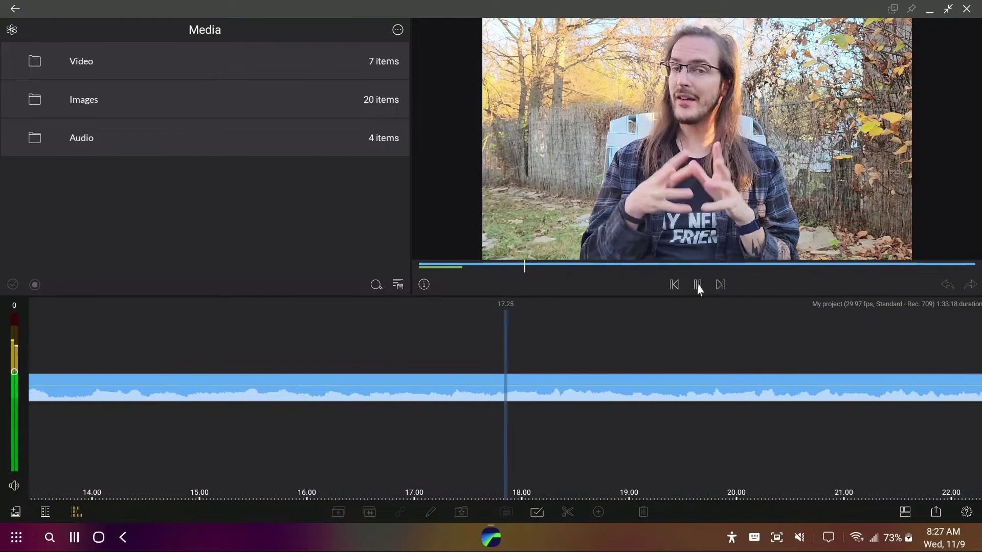
left_click(698, 285)
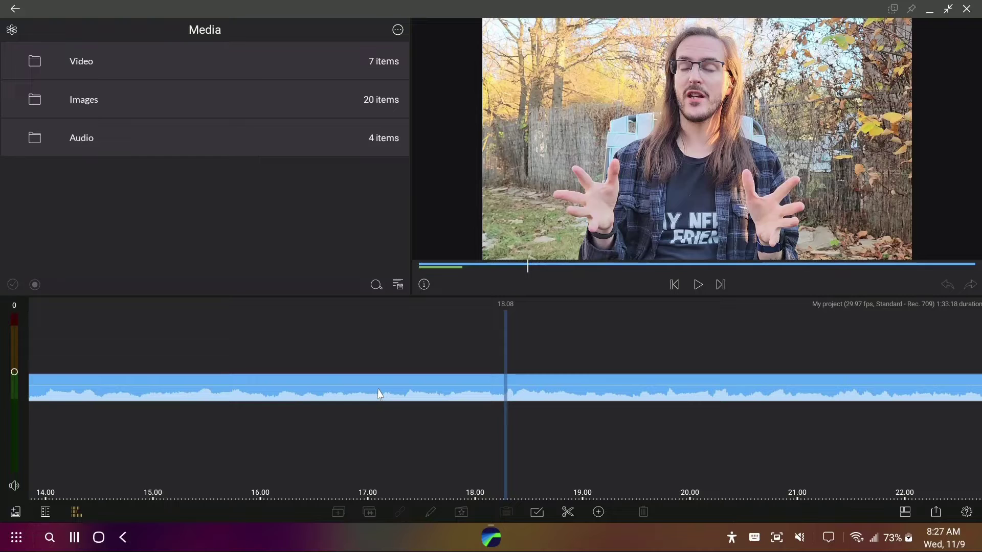
left_click_drag(381, 391, 422, 387)
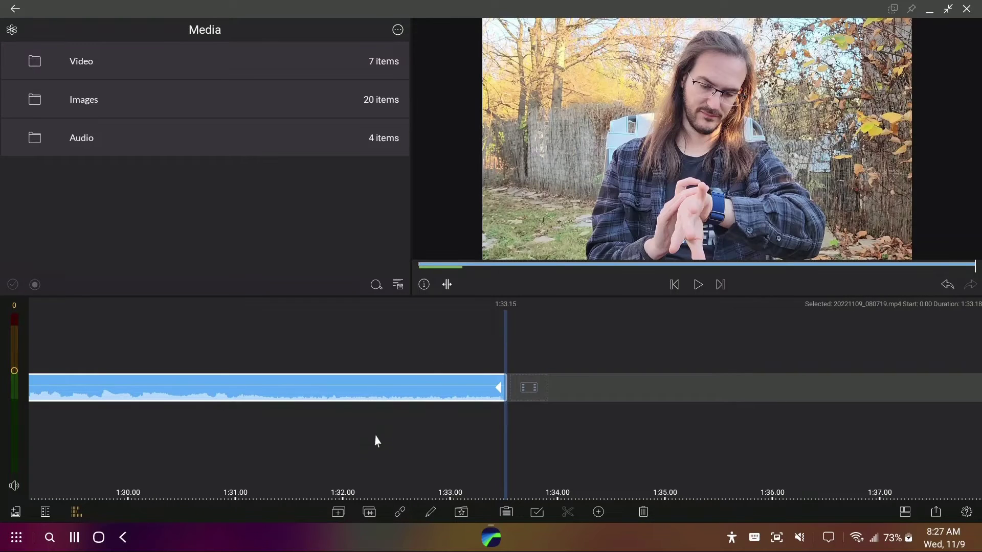
left_click_drag(206, 349, 979, 326)
left_click_drag(328, 357, 964, 333)
left_click_drag(368, 342, 966, 332)
left_click_drag(293, 341, 807, 331)
left_click_drag(241, 345, 539, 337)
left_click_drag(283, 360, 117, 353)
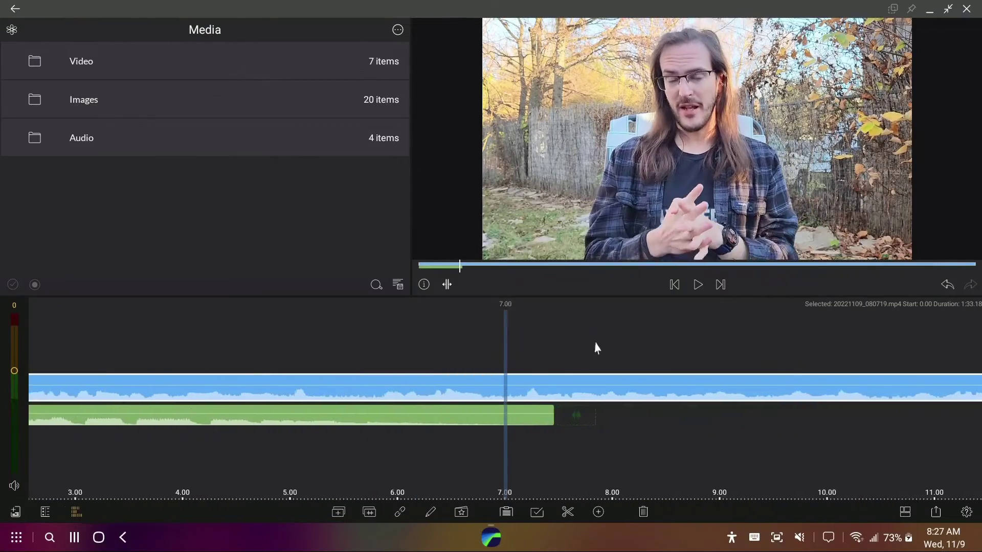
left_click_drag(609, 346, 214, 346)
left_click_drag(508, 355, 215, 317)
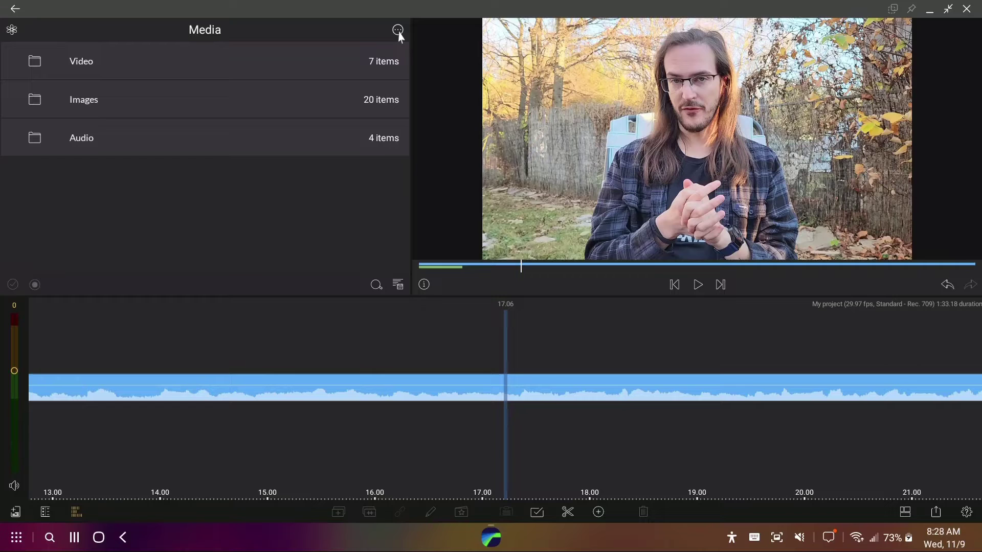
- Place a Plain-White title at 13.21 above the video and open it in the title editor
left_click(11, 31)
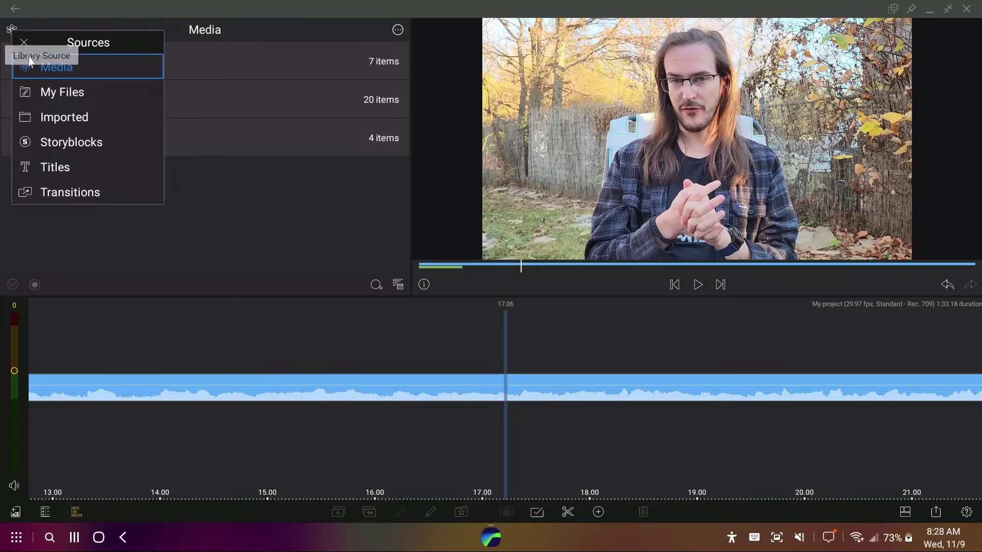
left_click(56, 169)
scroll(112, 211, "down", 2)
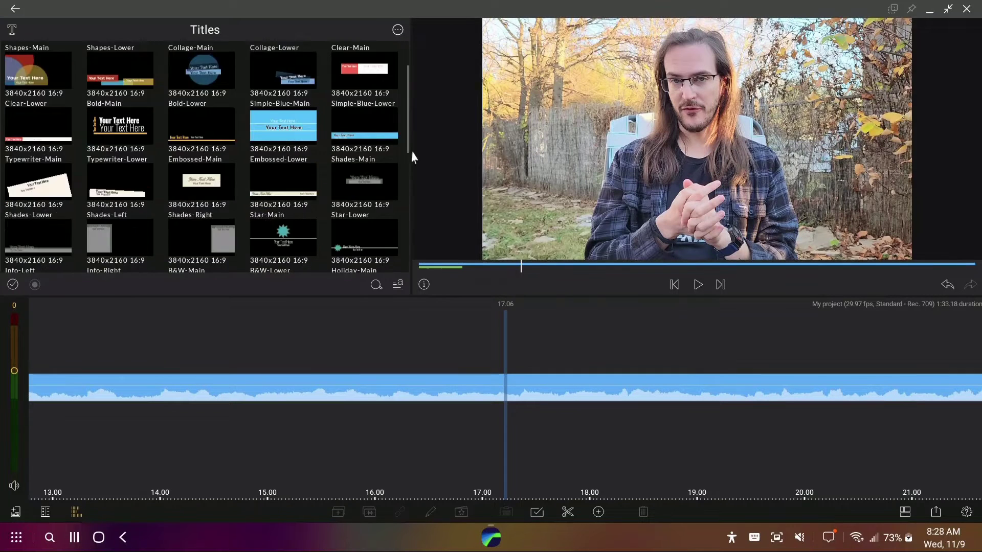
left_click_drag(407, 146, 403, 81)
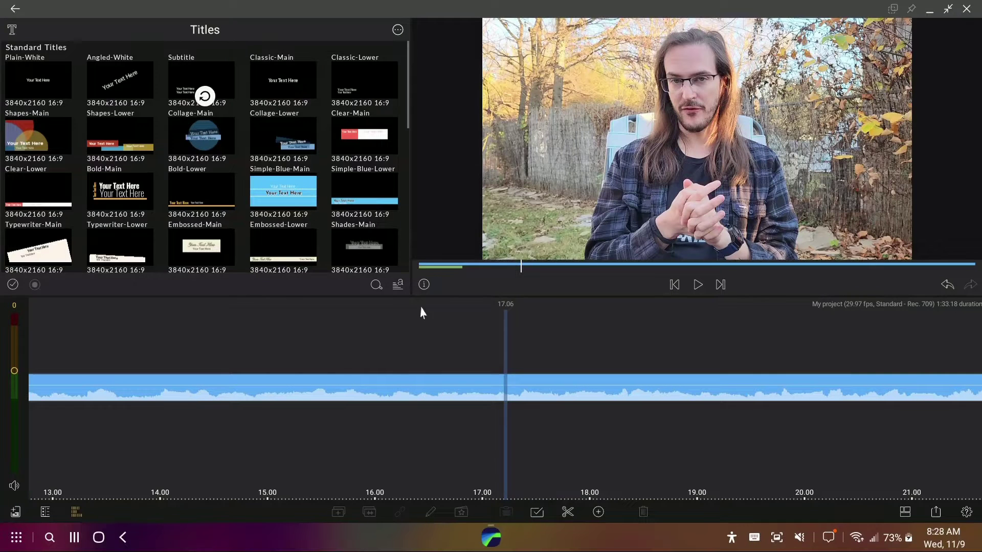
scroll(77, 103, "down", 2)
scroll(81, 115, "up", 2)
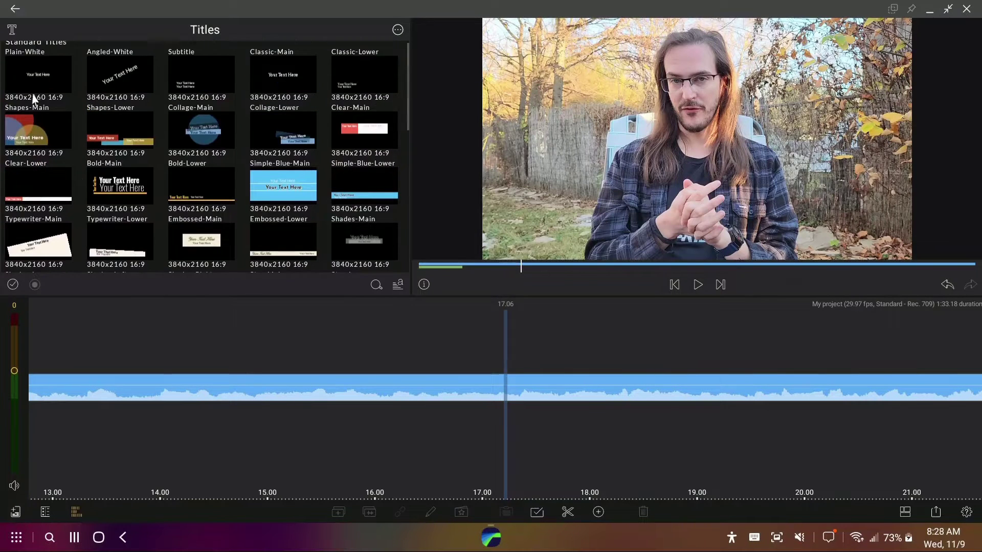
left_click_drag(44, 77, 544, 361)
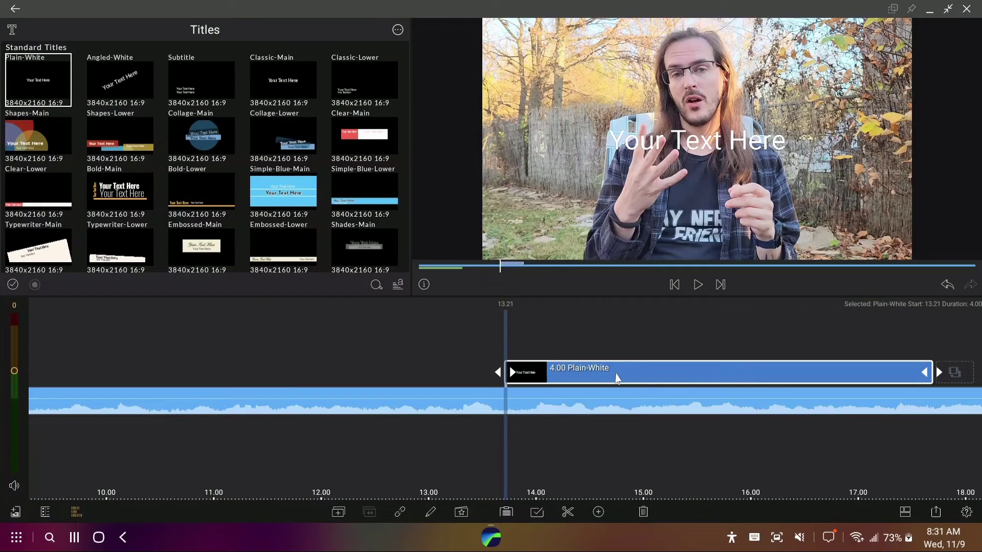
double_click(616, 376)
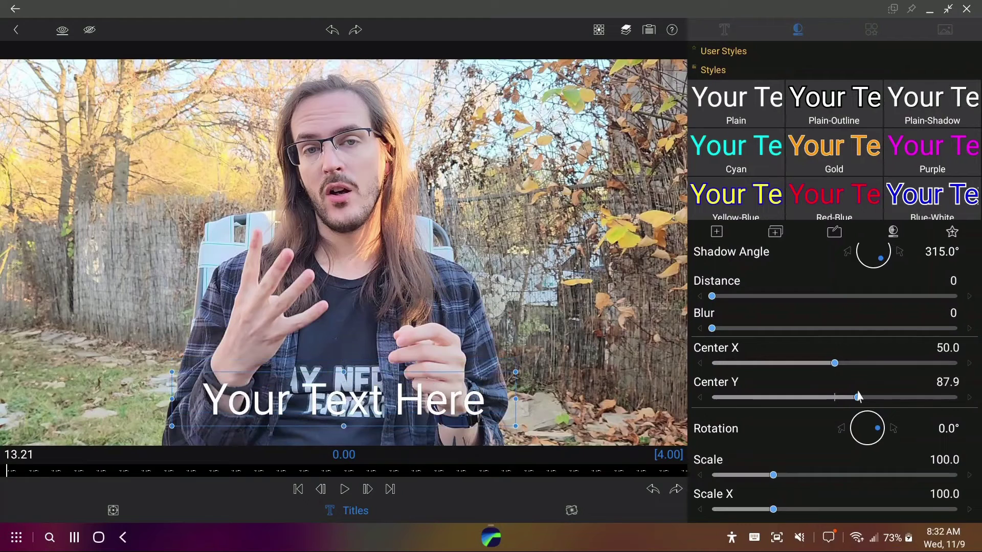
- Move the title near the bottom of the frame and type 'LumaFusion is an app, not a device :)'
left_click_drag(857, 394, 858, 398)
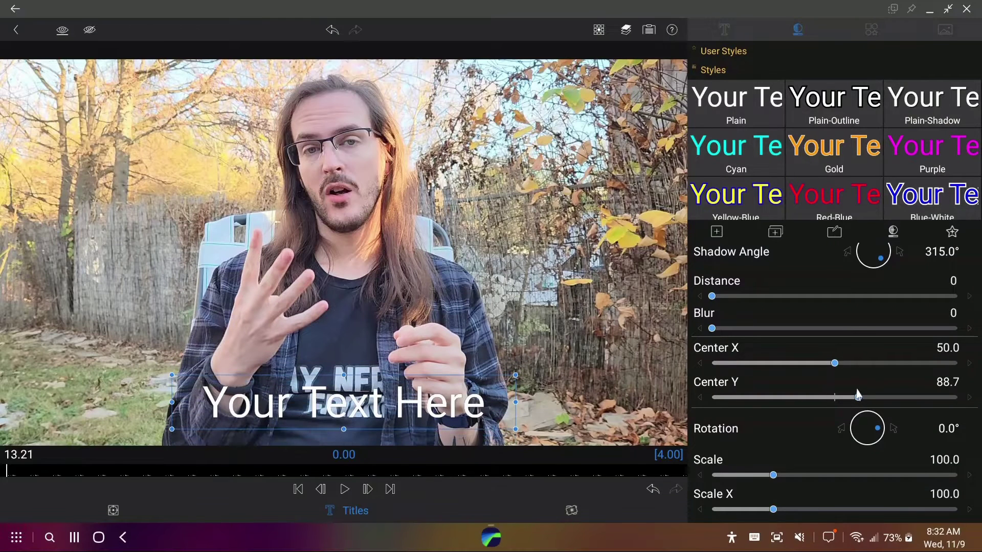
left_click(973, 400)
left_click(972, 399)
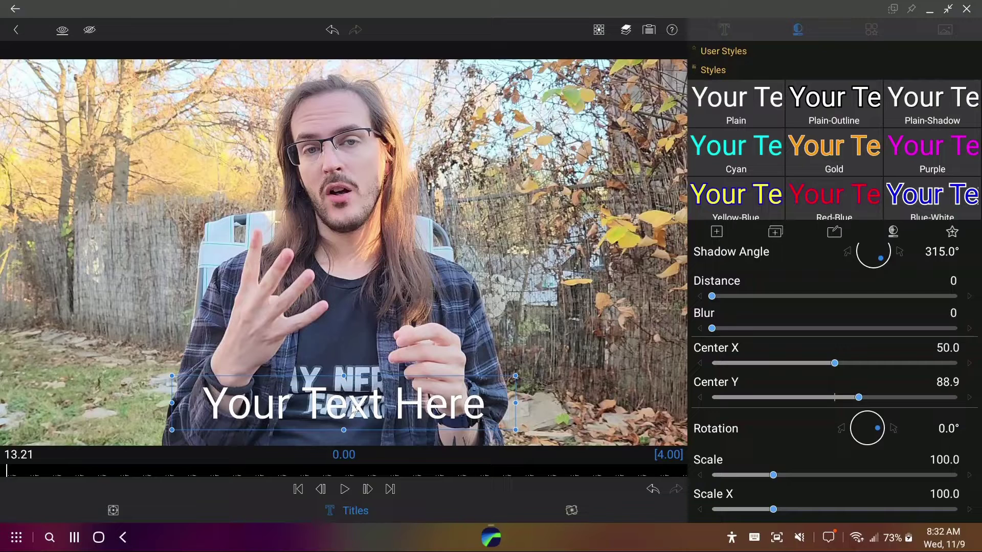
double_click(353, 409)
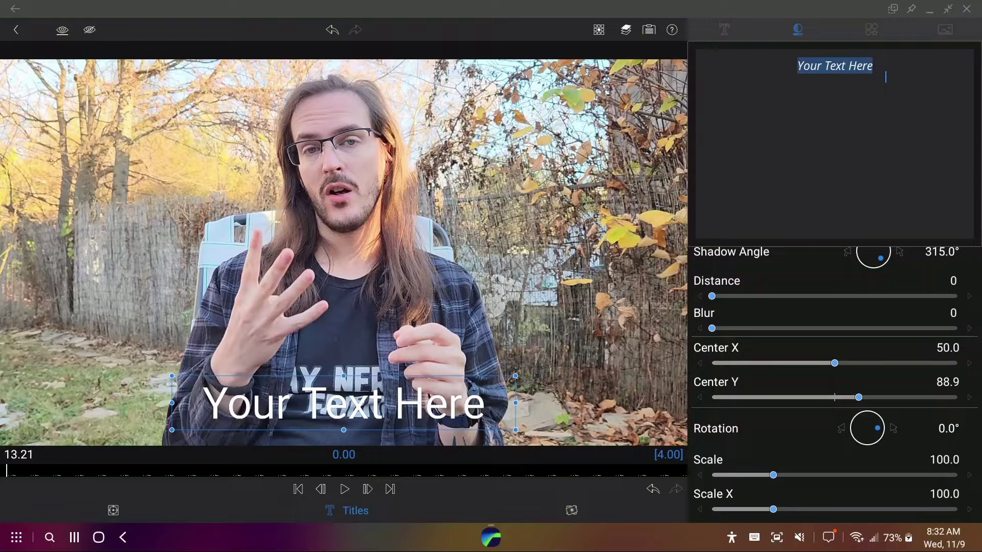
type("Luma")
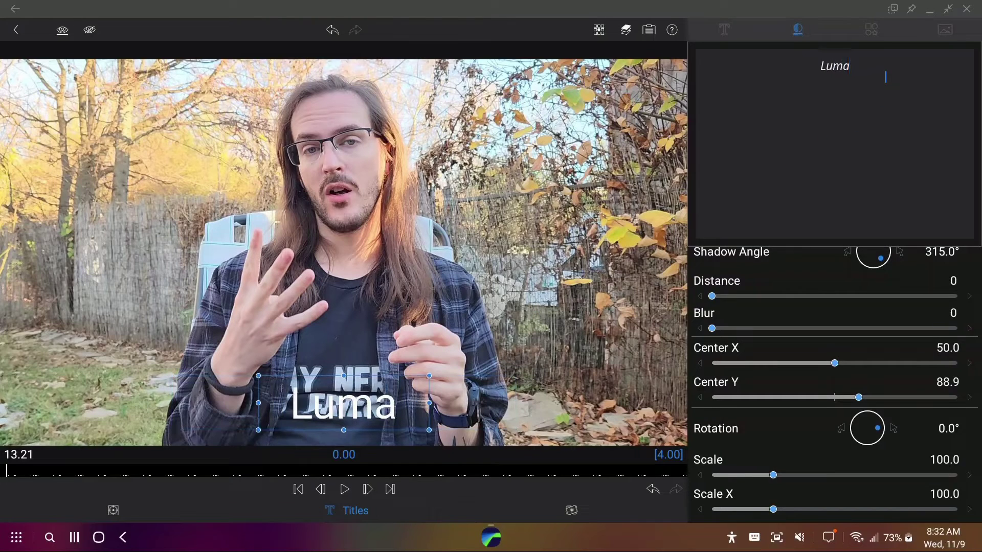
type("Fusion is a")
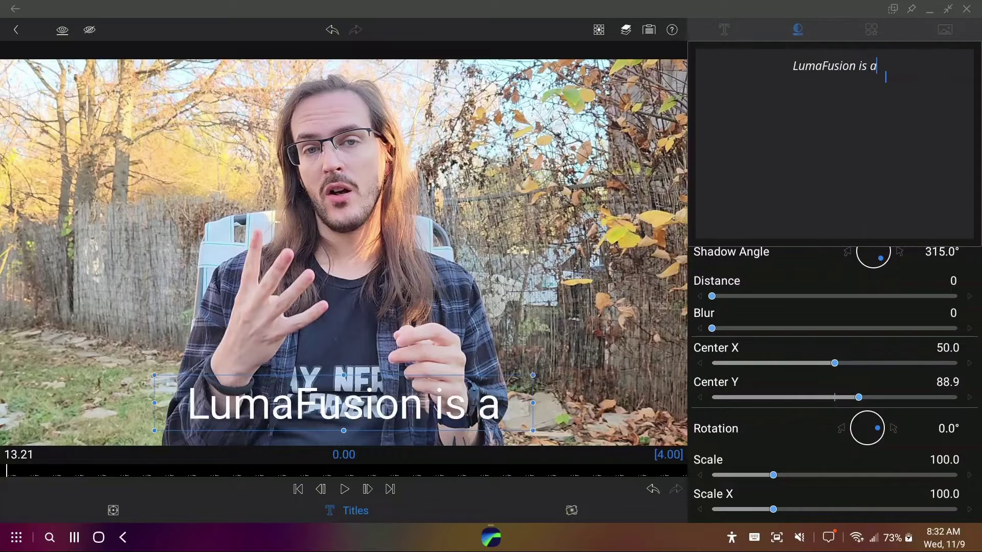
type("n app, not a device")
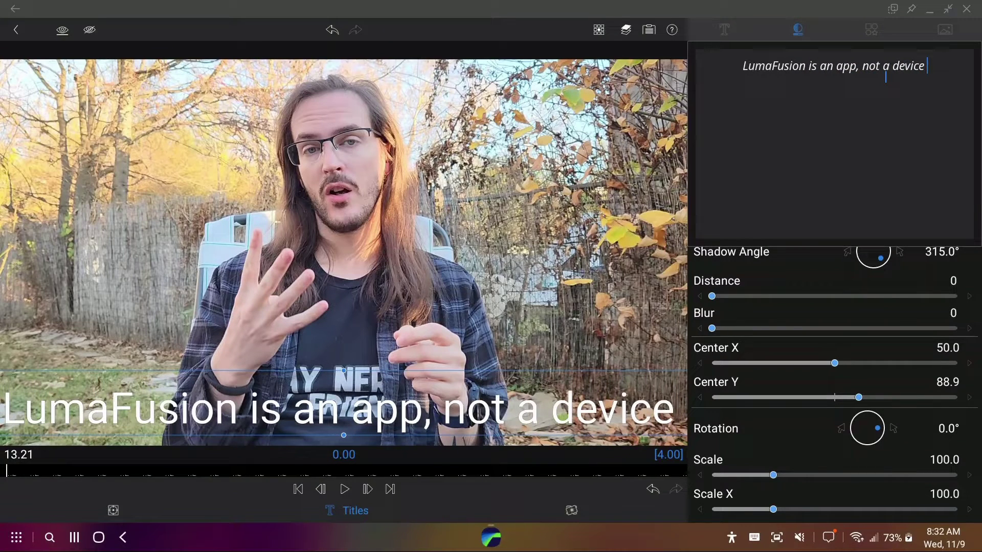
type(" :)")
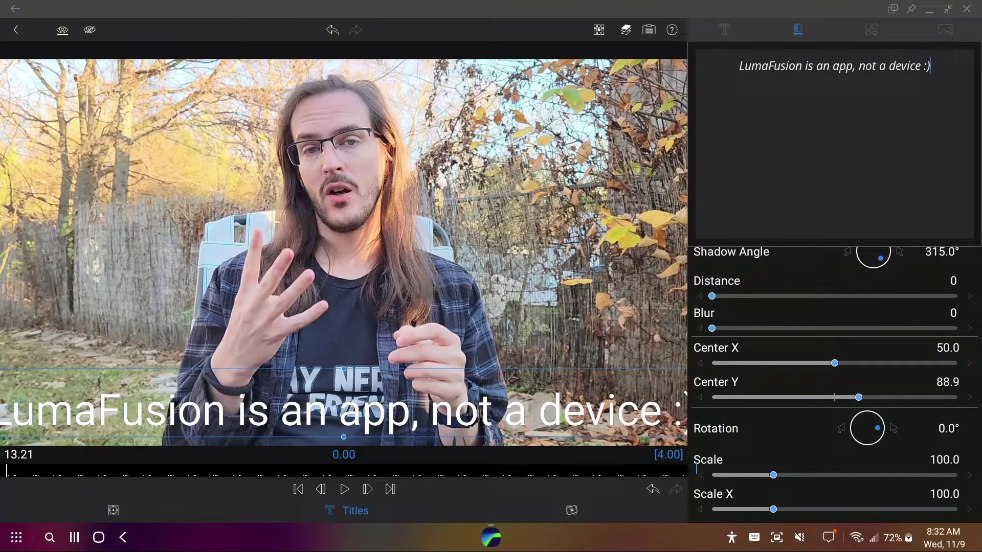
left_click(698, 473)
- Reduce the title's scale to 96 so the text fits
left_click(701, 475)
left_click(700, 475)
left_click(701, 476)
left_click(701, 476)
left_click(701, 476)
left_click(701, 477)
left_click(701, 477)
left_click(701, 476)
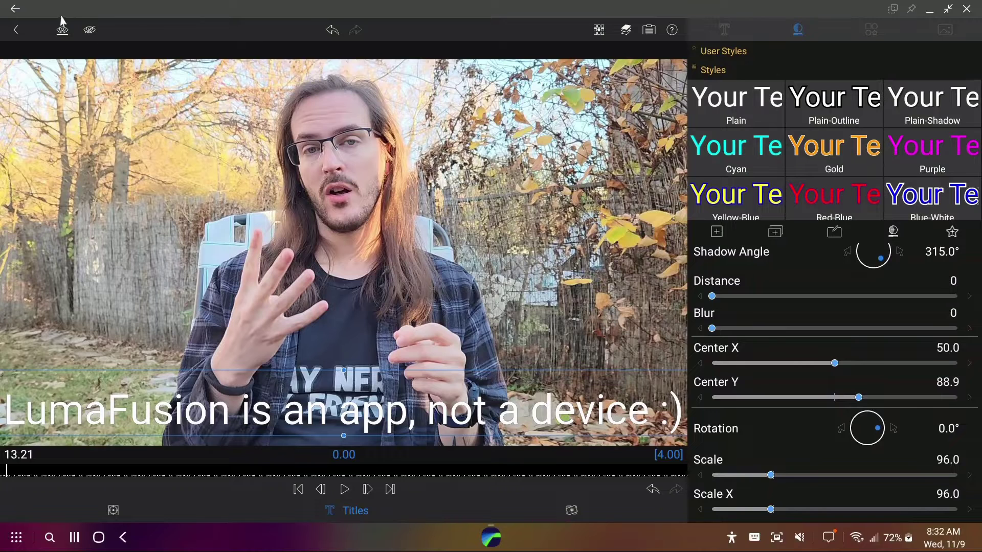
- Move the title clip to start at 15.08 and trim it to about 3 seconds
left_click(16, 29)
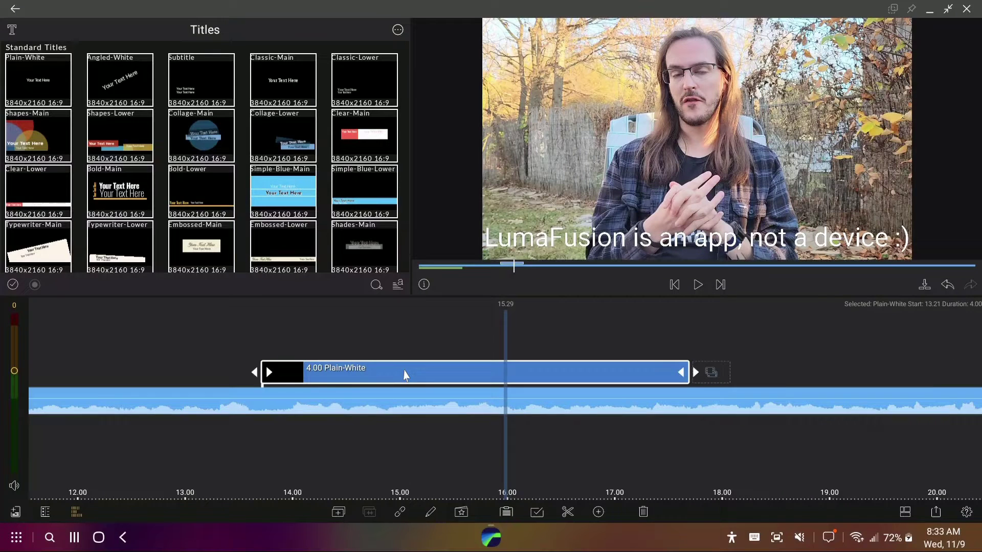
left_click_drag(404, 374, 650, 374)
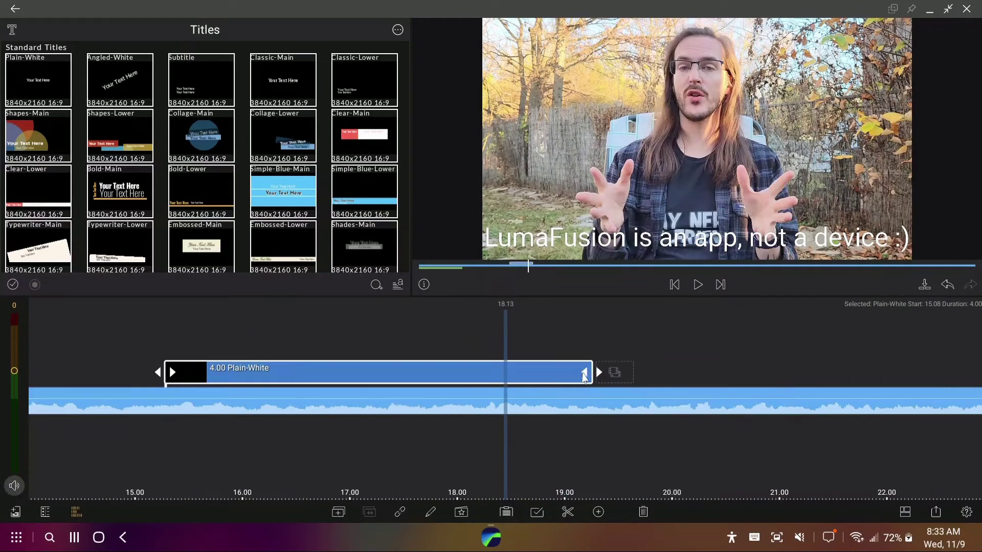
left_click_drag(587, 375, 510, 366)
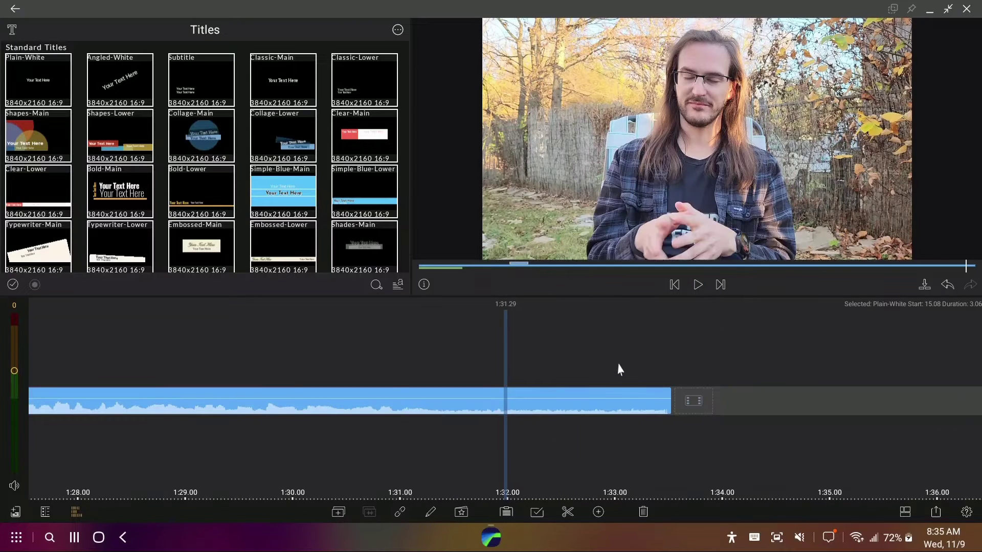
- Split the main footage at 1:31.21 and delete everything after the cut
left_click_drag(619, 369, 654, 370)
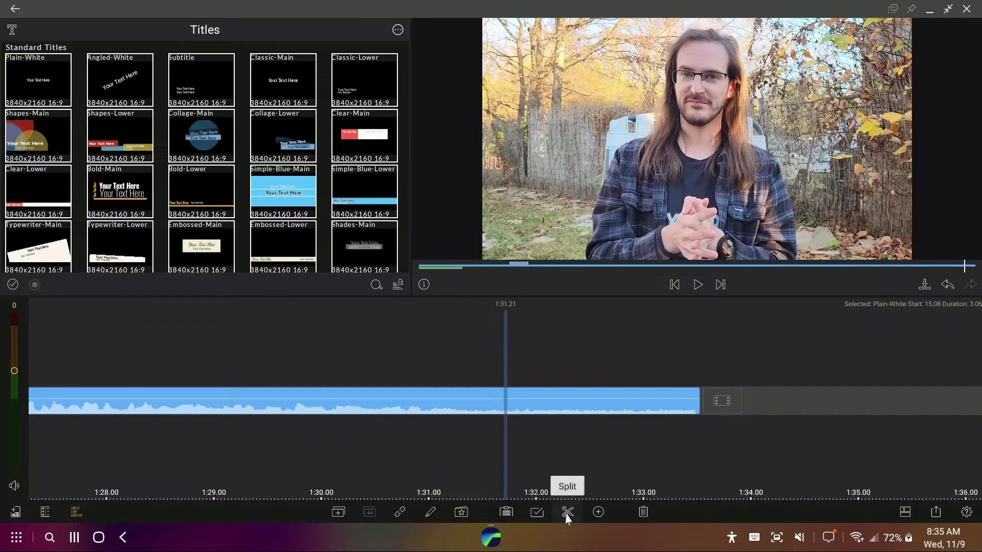
left_click(557, 406)
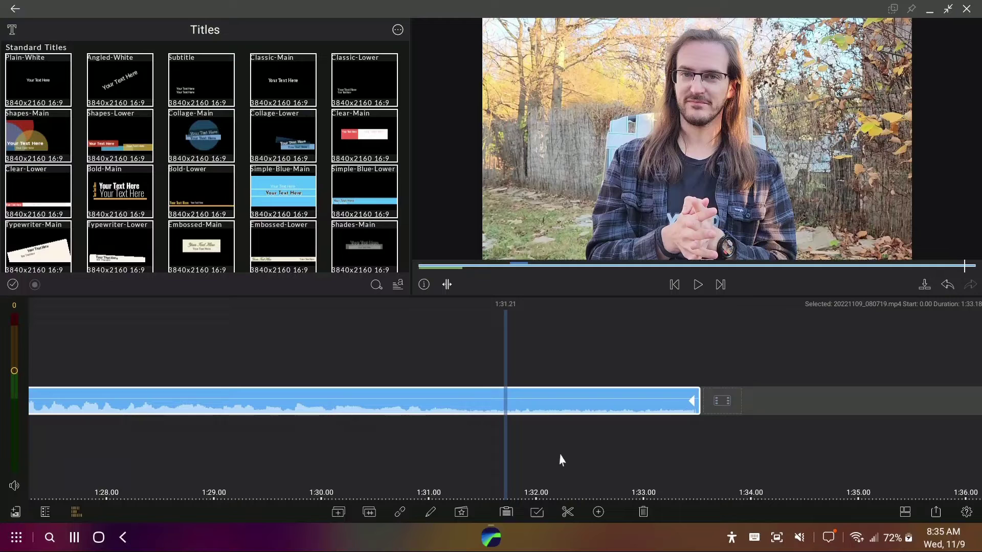
key("ctrl+b")
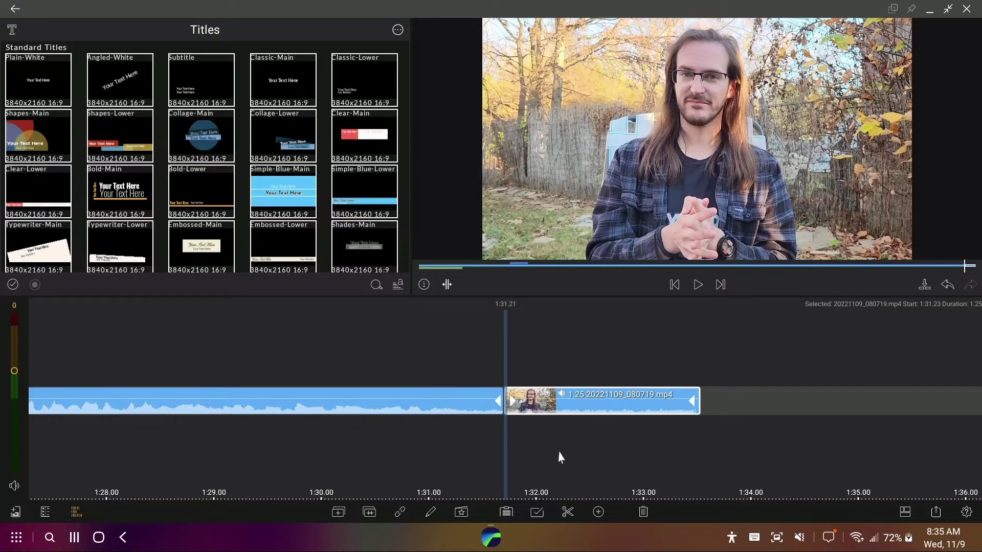
key("Delete")
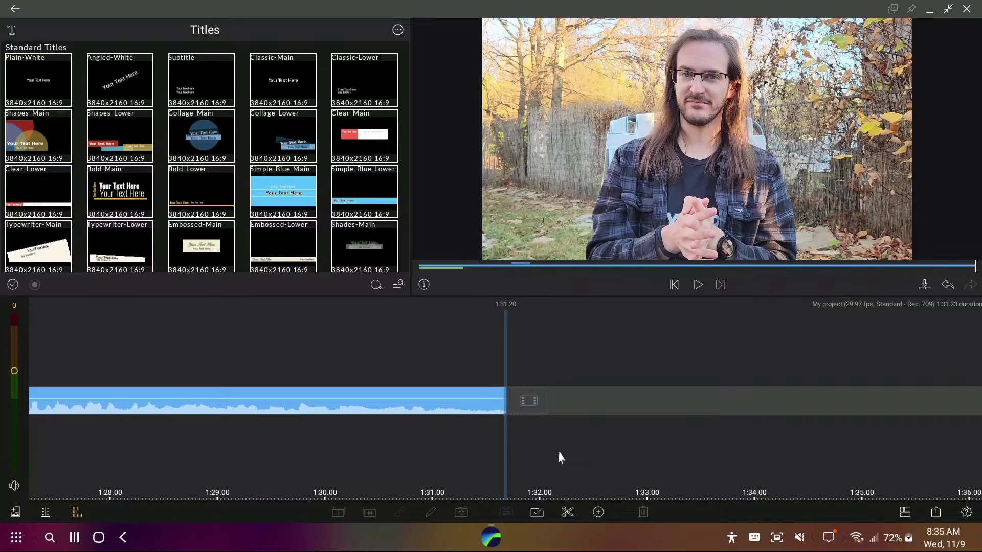
left_click(12, 30)
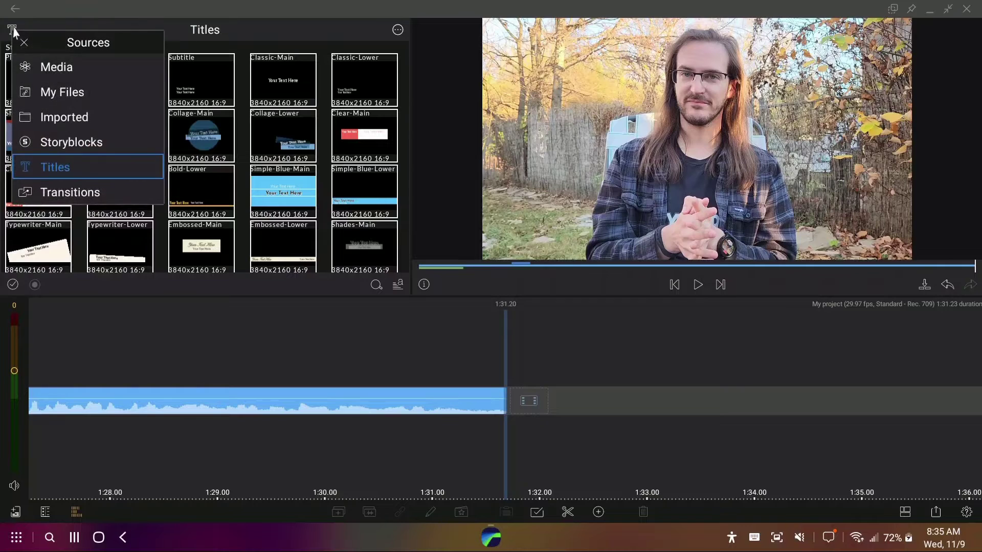
- Append clip 20221109_080956 after the main footage and scrub to its start
left_click(60, 68)
left_click(99, 78)
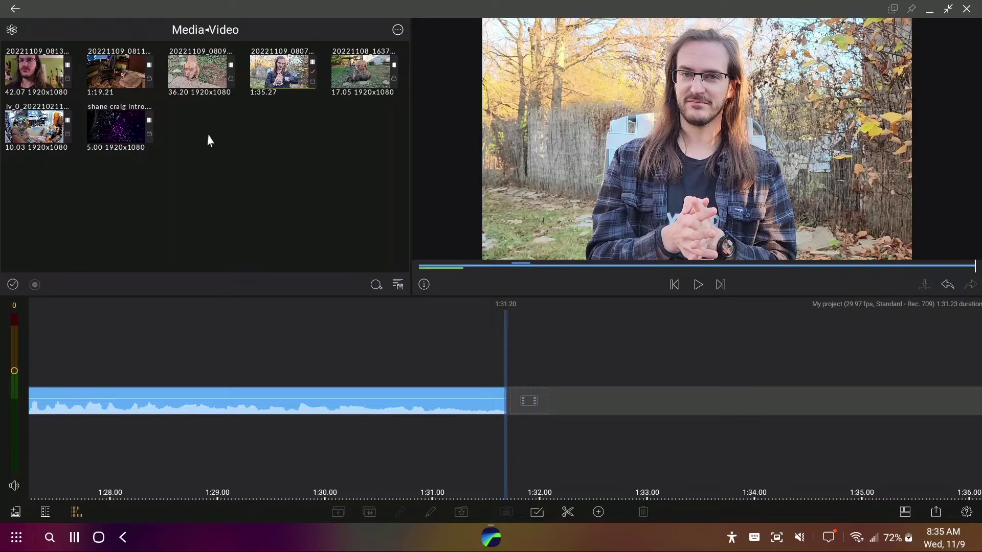
left_click_drag(198, 72, 547, 408)
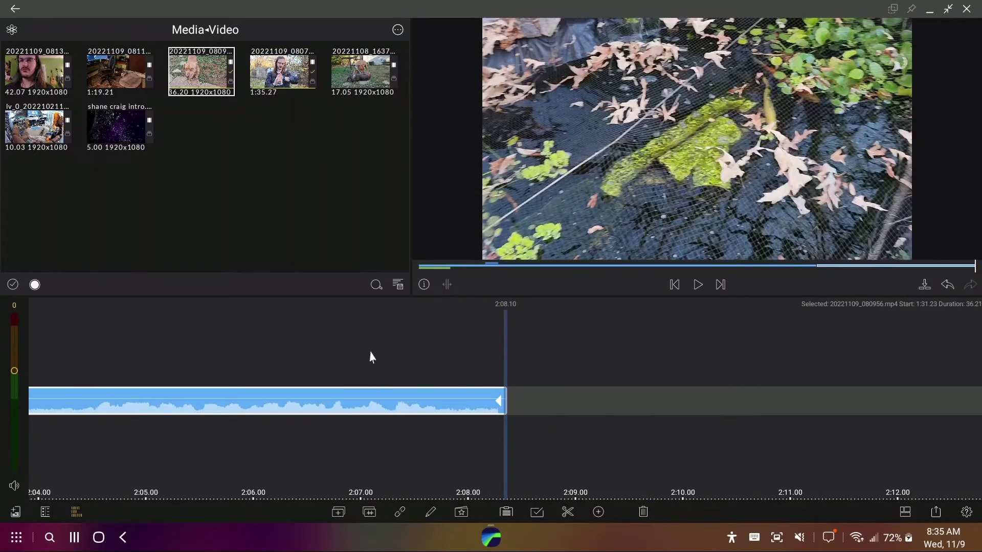
left_click_drag(191, 343, 639, 350)
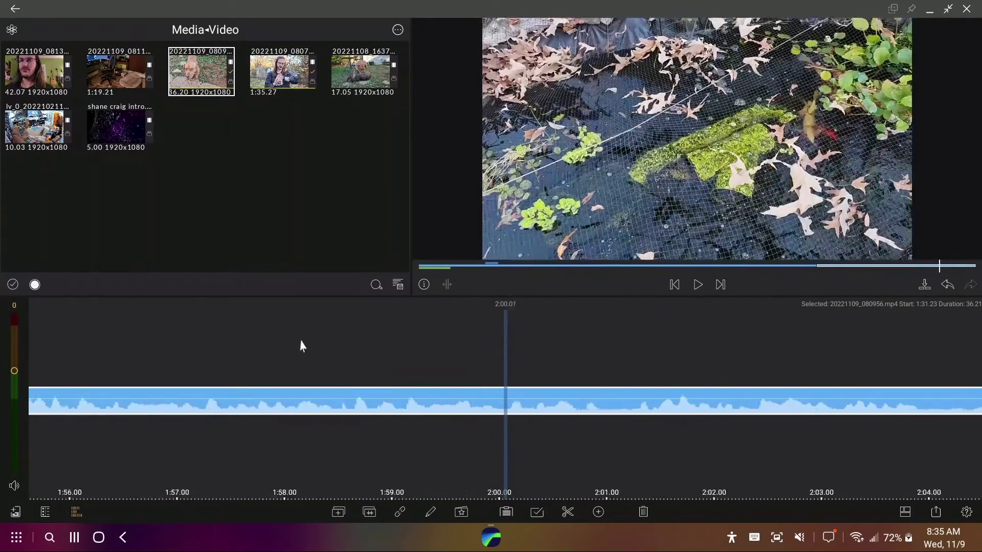
left_click_drag(338, 346, 517, 347)
left_click_drag(250, 345, 605, 346)
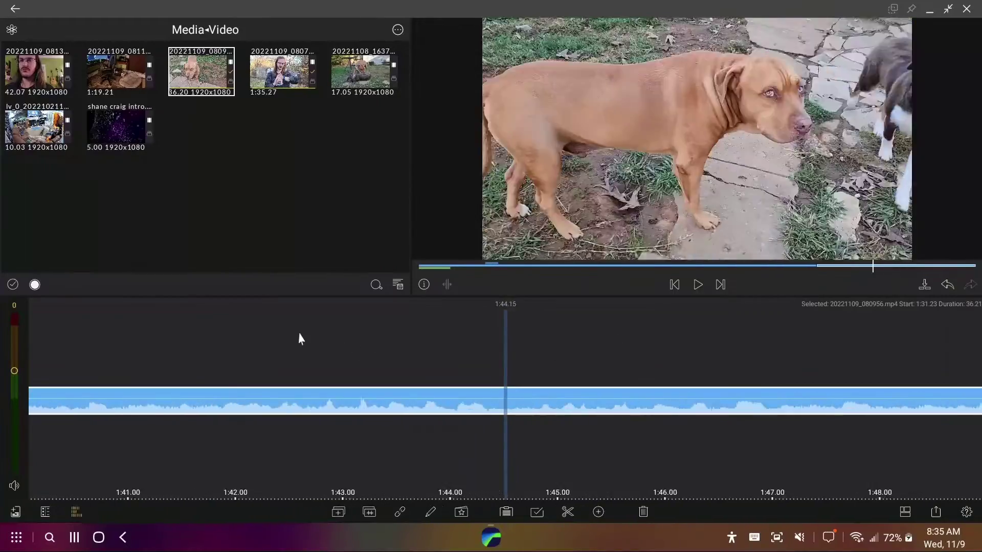
left_click_drag(215, 341, 588, 345)
left_click_drag(269, 342, 598, 347)
- Split the new clip at 1:33.08 and delete its 1.17-second opening
key("space")
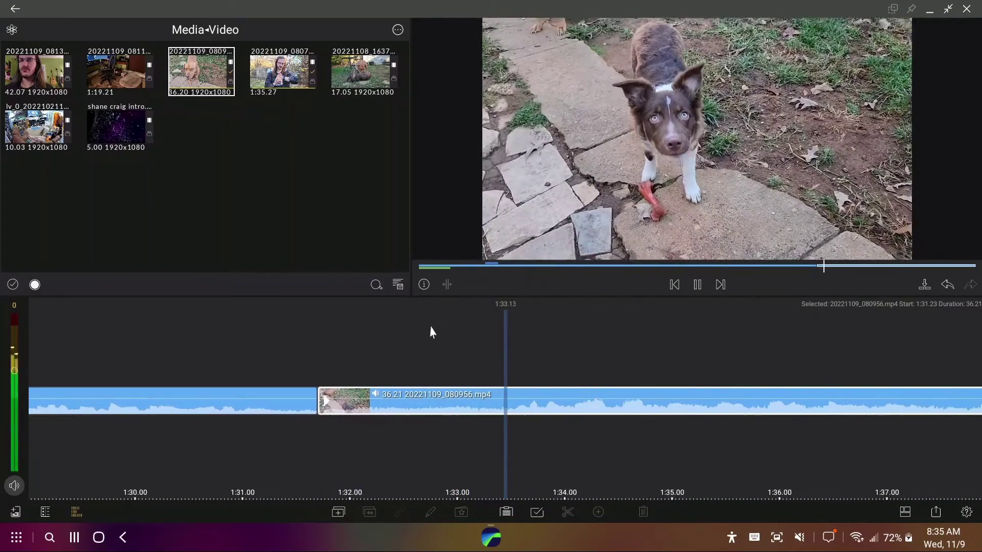
key("space")
left_click_drag(466, 346, 487, 341)
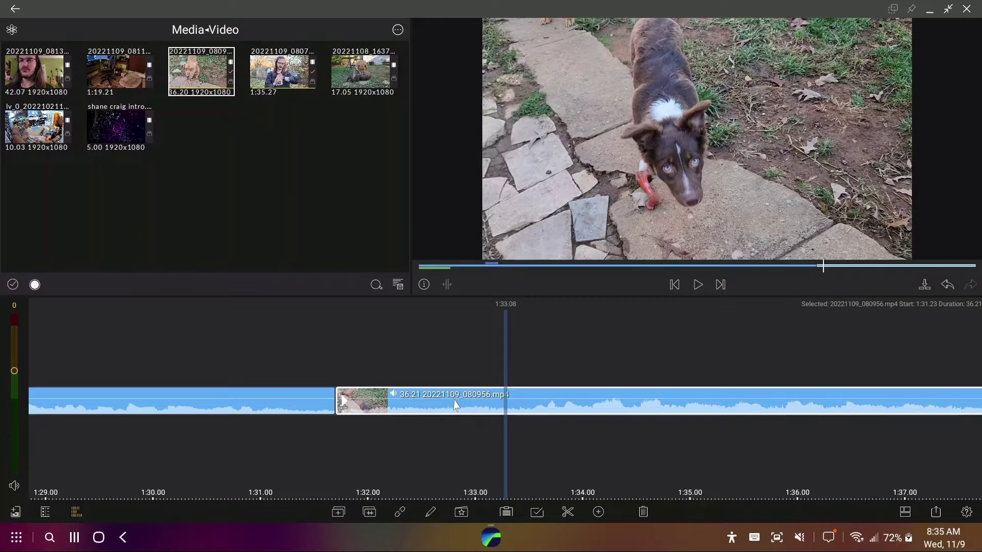
key("ctrl+b")
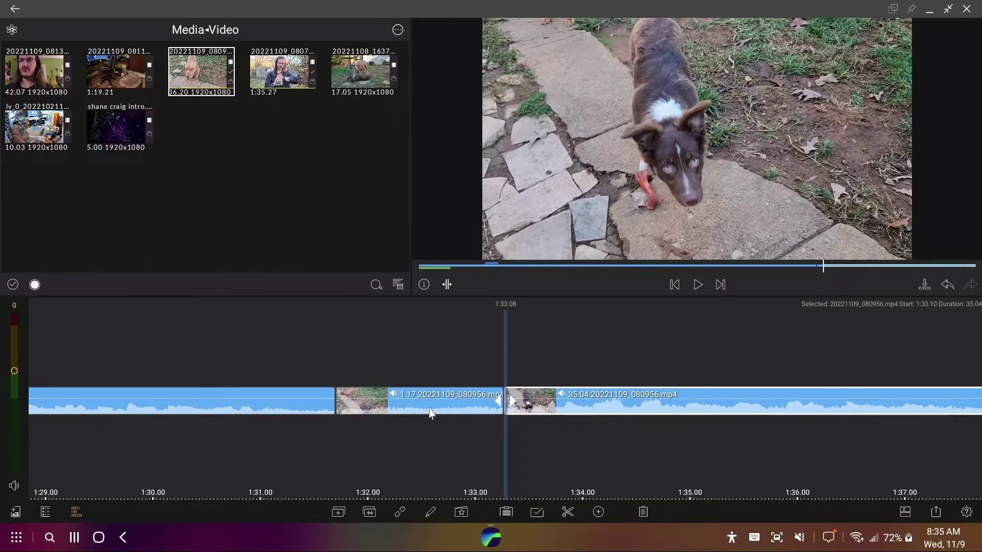
left_click(435, 413)
key("Delete")
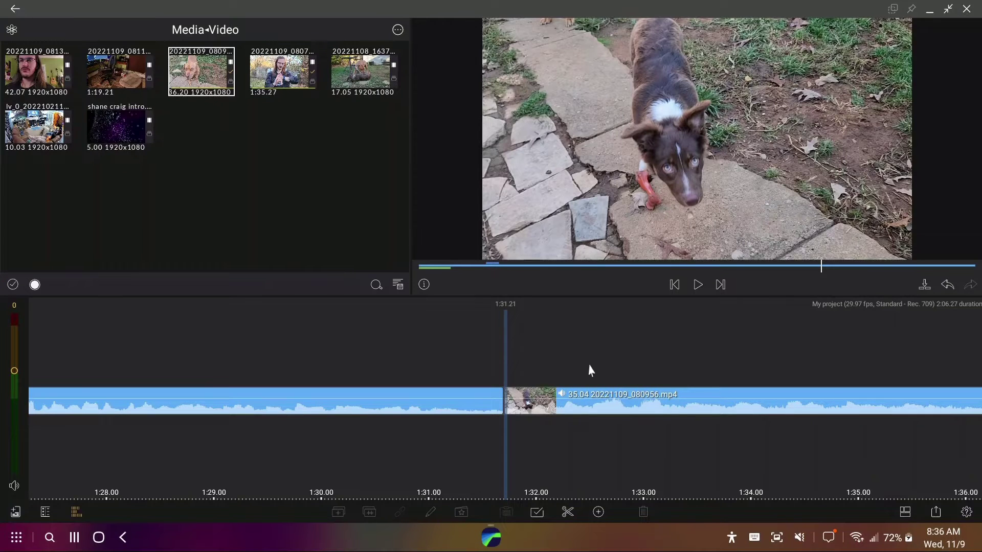
- Cut off the clip's final frames at 2:06.15, then append 20221109_081113 after it
key("End")
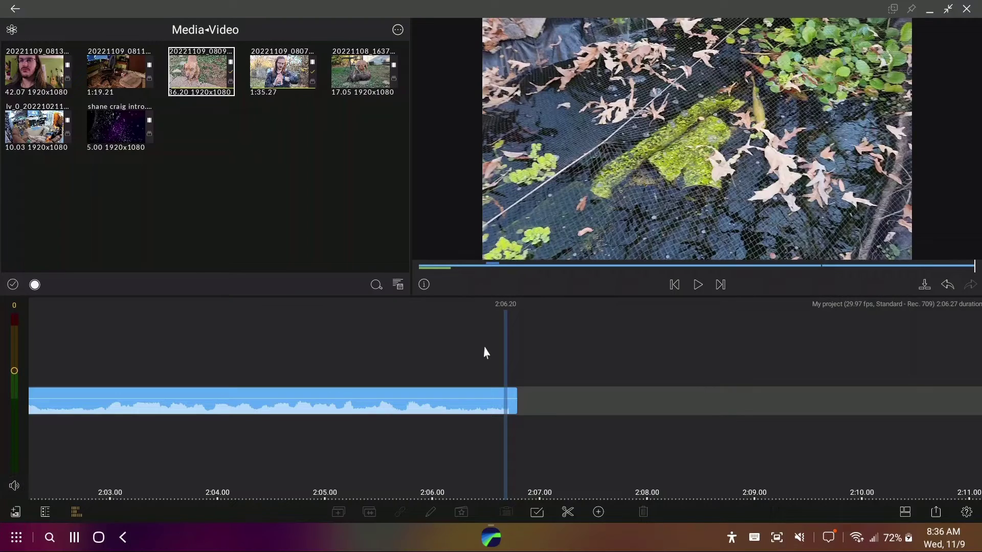
left_click_drag(484, 351, 605, 353)
key("space")
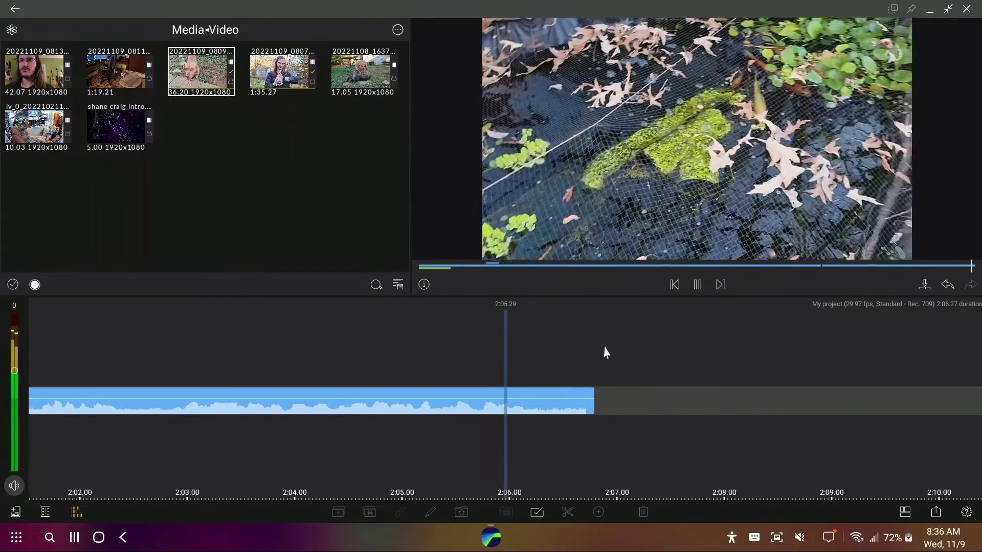
key("space")
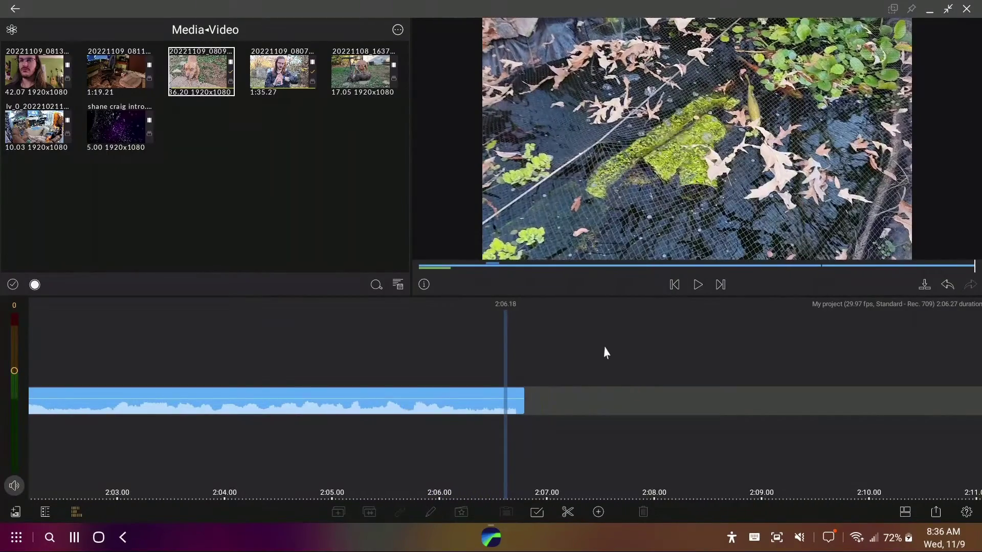
key("Left")
key("Left")
key("Left")
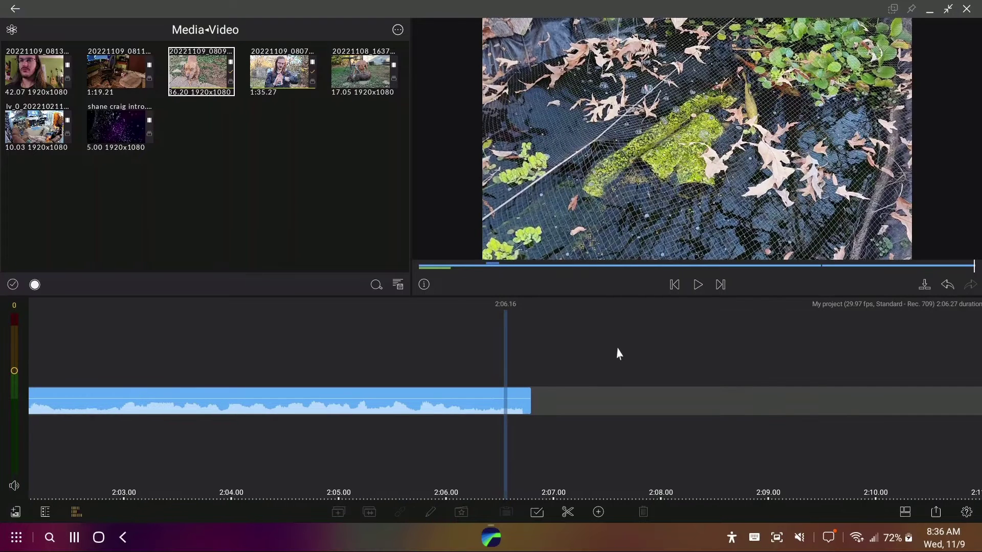
key("ctrl+b")
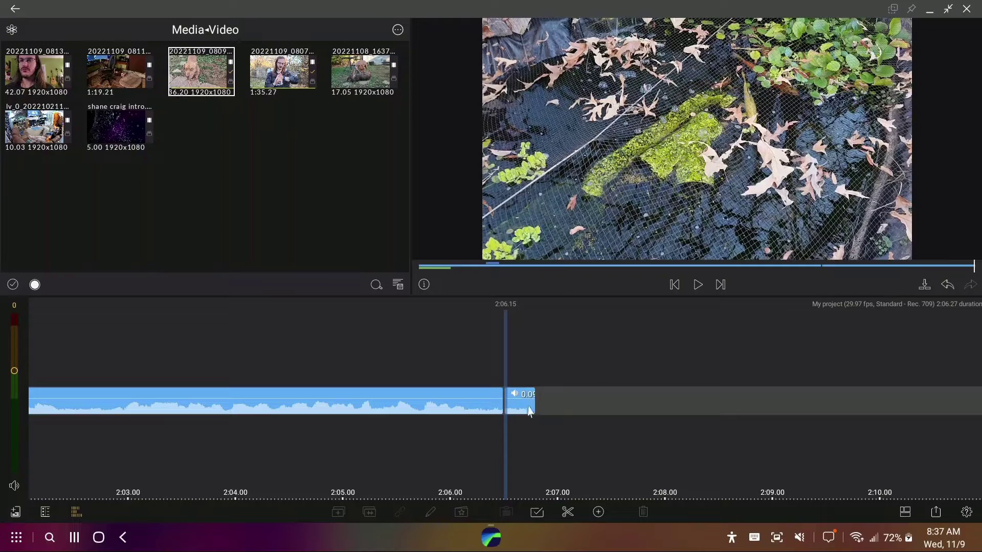
key("Delete")
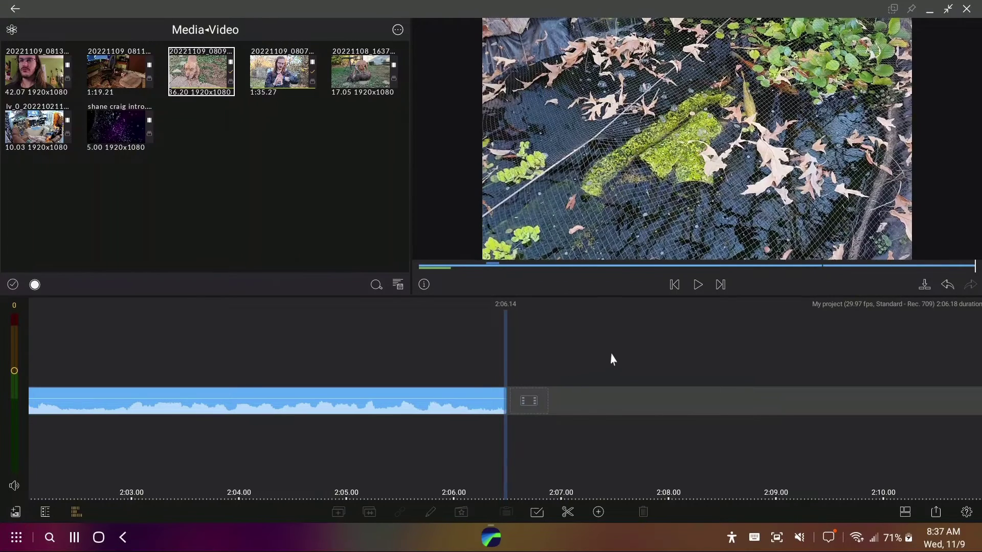
left_click_drag(120, 72, 549, 405)
- Scrub back through the added clip and park the playhead at about 2:17.08
left_click_drag(391, 366, 491, 362)
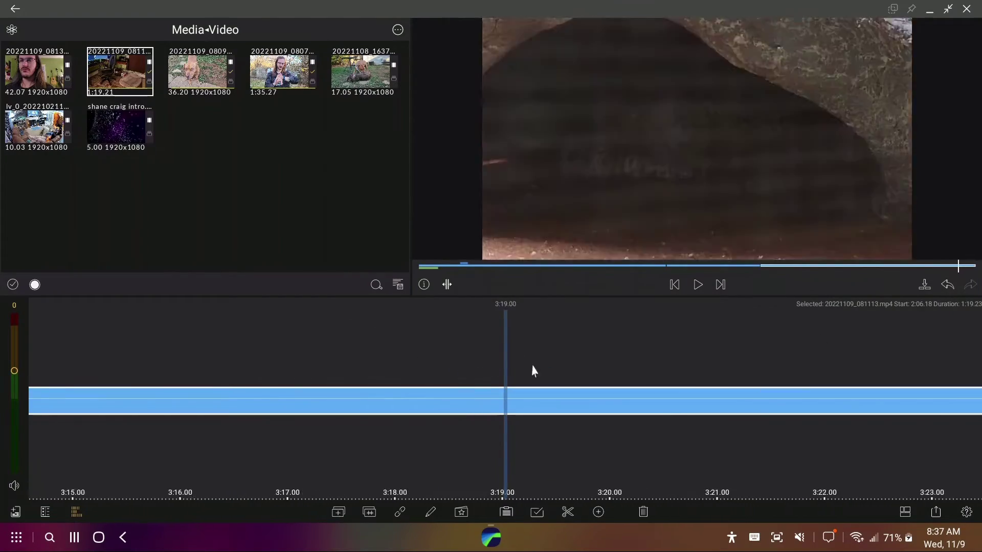
left_click_drag(303, 361, 583, 357)
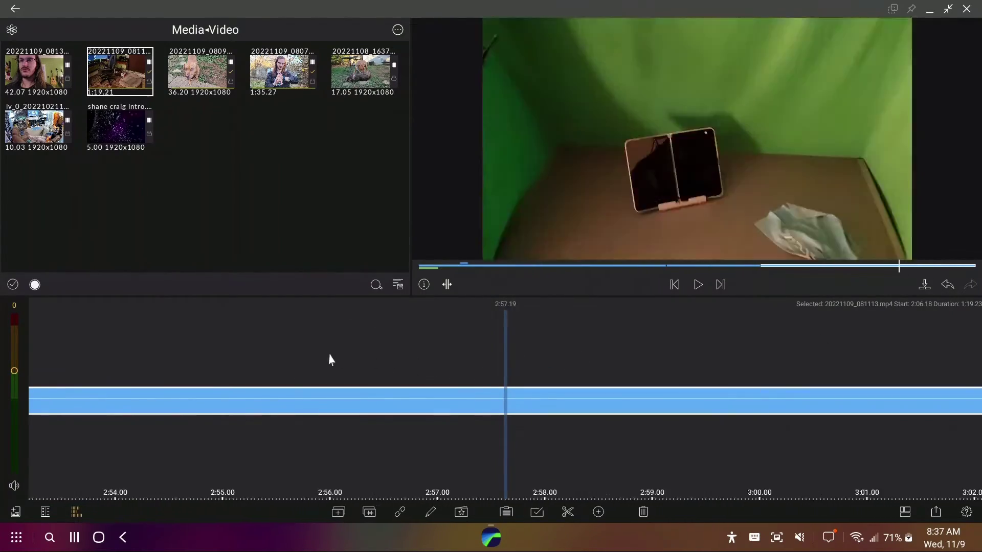
left_click_drag(262, 353, 467, 355)
left_click_drag(256, 351, 391, 363)
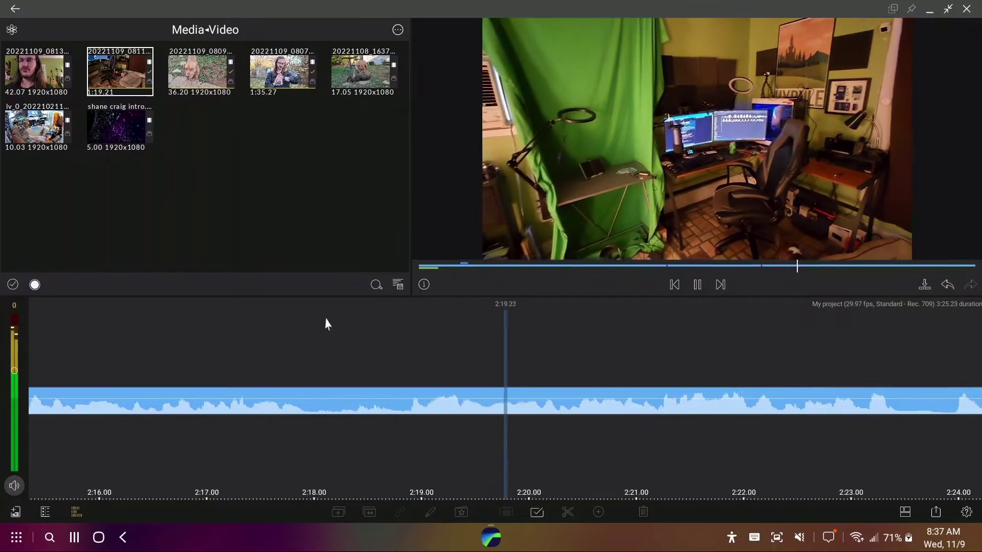
key("space")
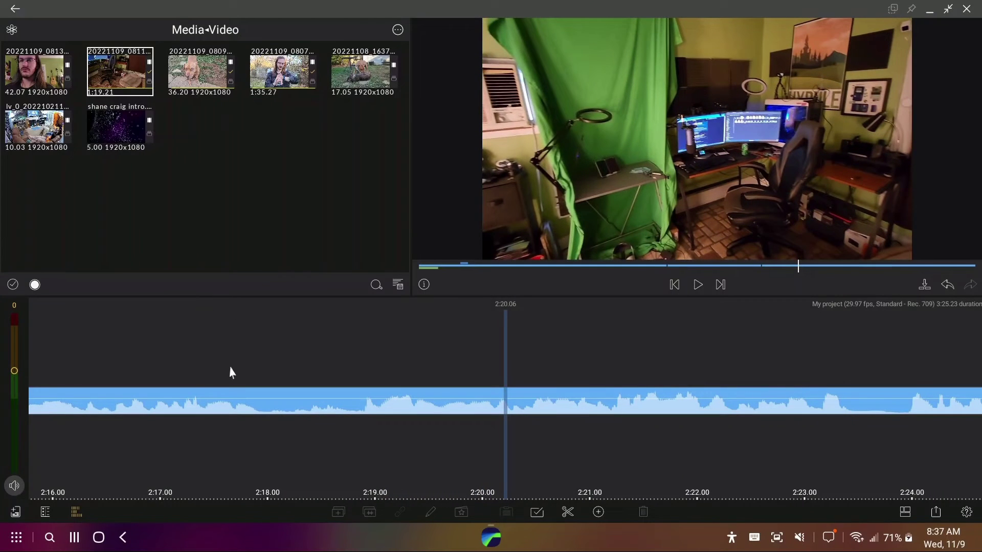
left_click_drag(225, 366, 557, 344)
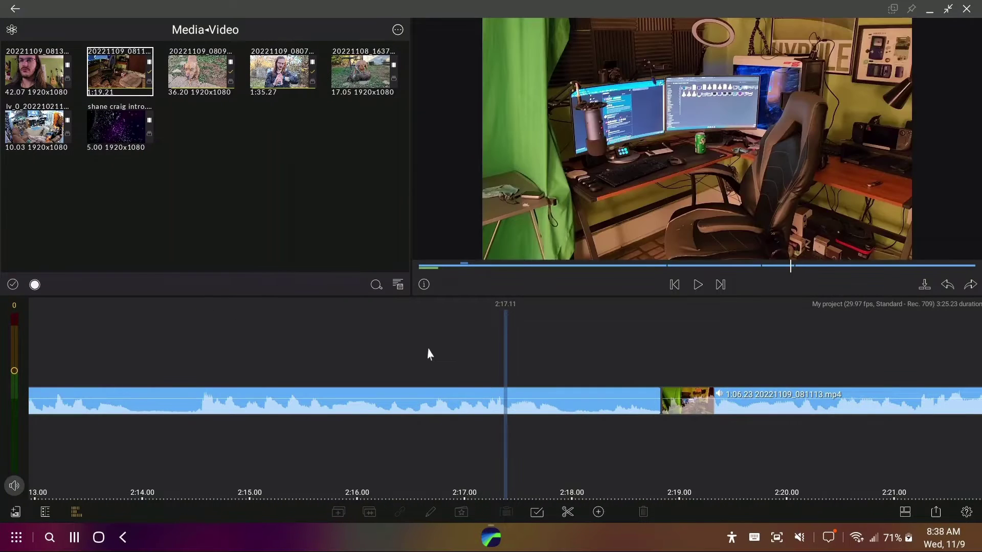
left_click_drag(436, 352, 450, 350)
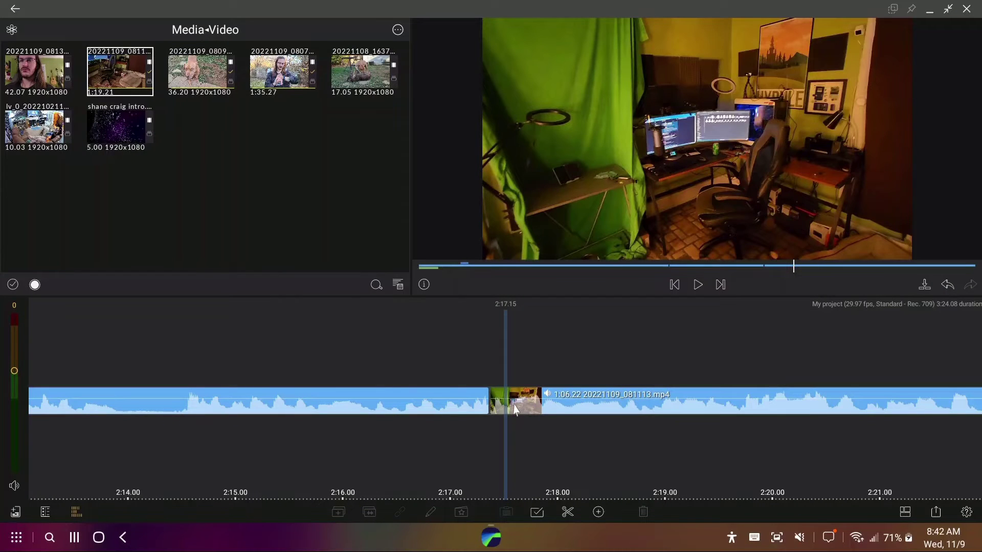
- Split the 20221109_081113 clip at 2:17.15 and delete the 0.04-second leftover fragment
left_click(513, 405)
key("ctrl+b")
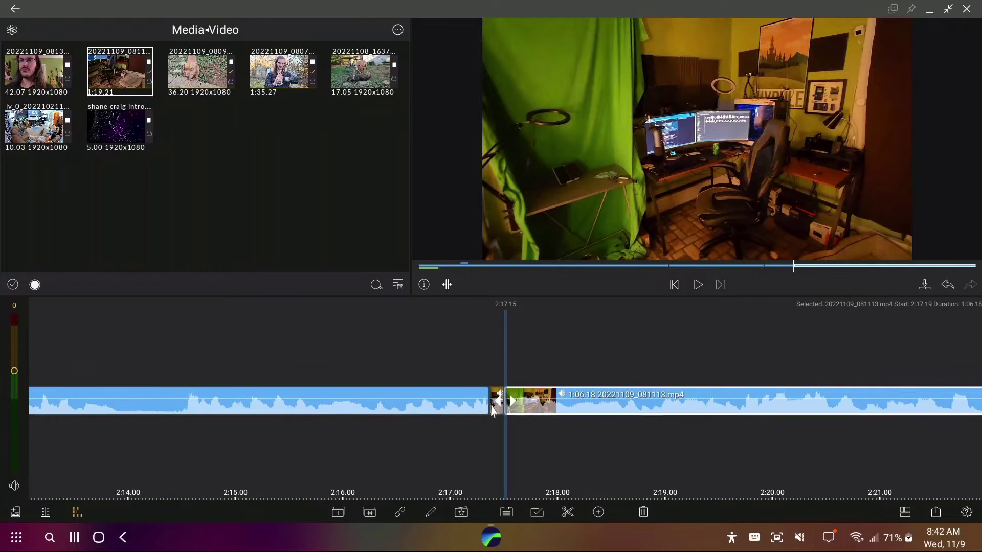
left_click(498, 411)
left_click(499, 412)
left_click_drag(498, 412, 499, 414)
left_click(562, 369)
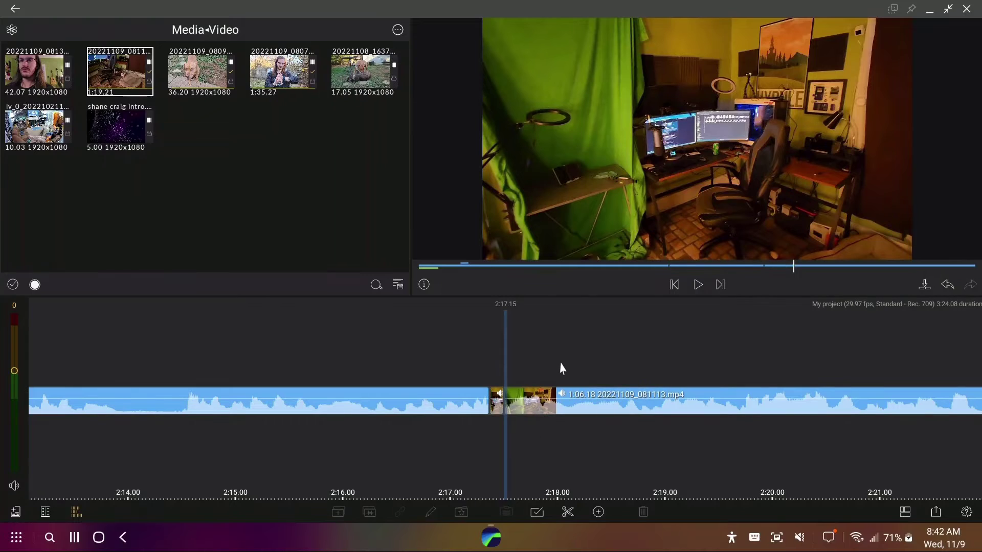
left_click(497, 409)
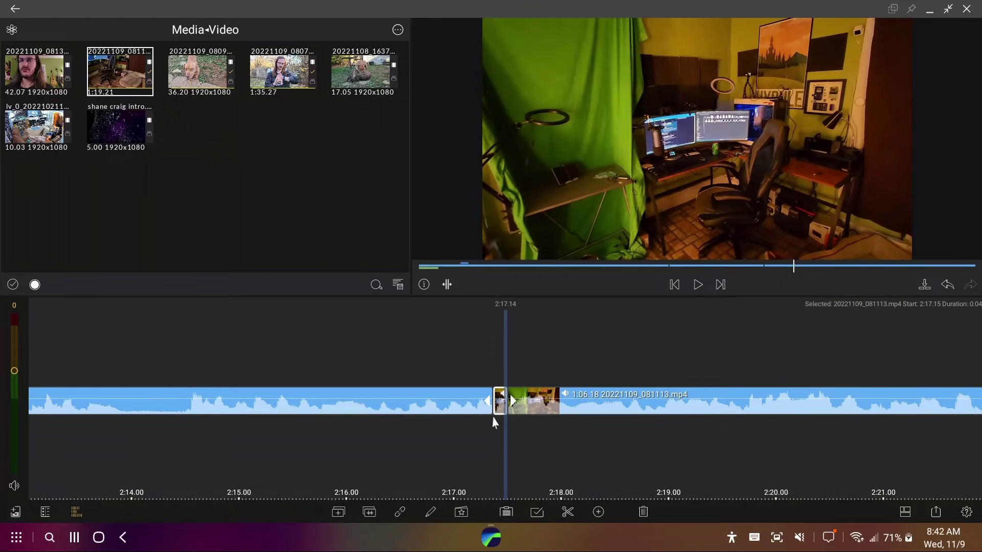
key("Delete")
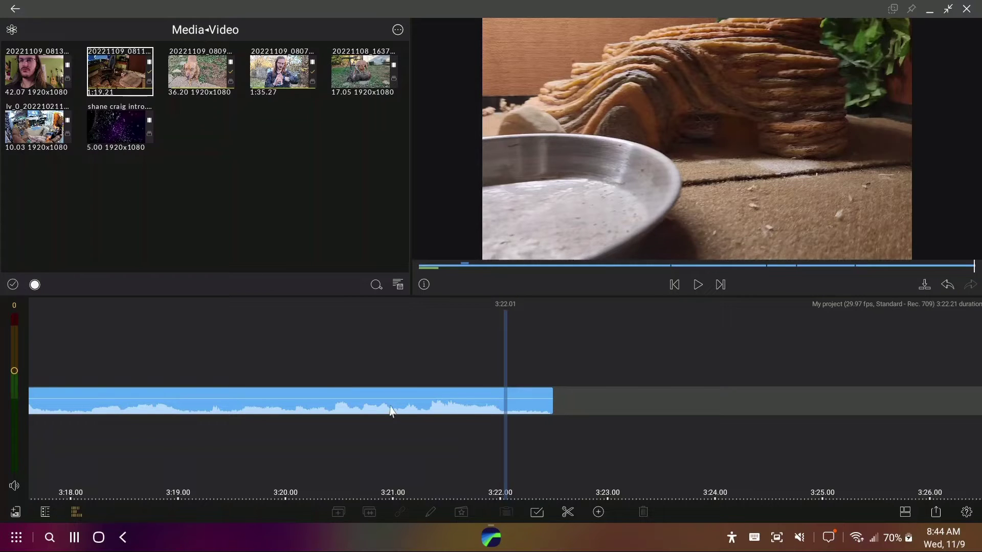
- Split the clip at 3:22.00 and delete the 0.14-second tail piece
key("s")
left_click(533, 415)
key("Delete")
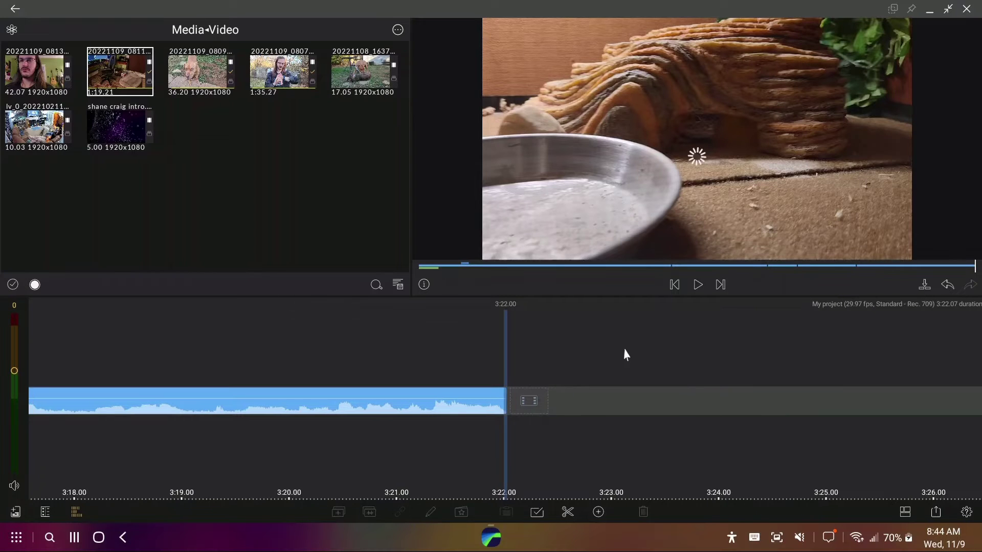
- Remove the final clip 20221109_081319.mp4 from the end of the timeline
left_click_drag(606, 367, 669, 361)
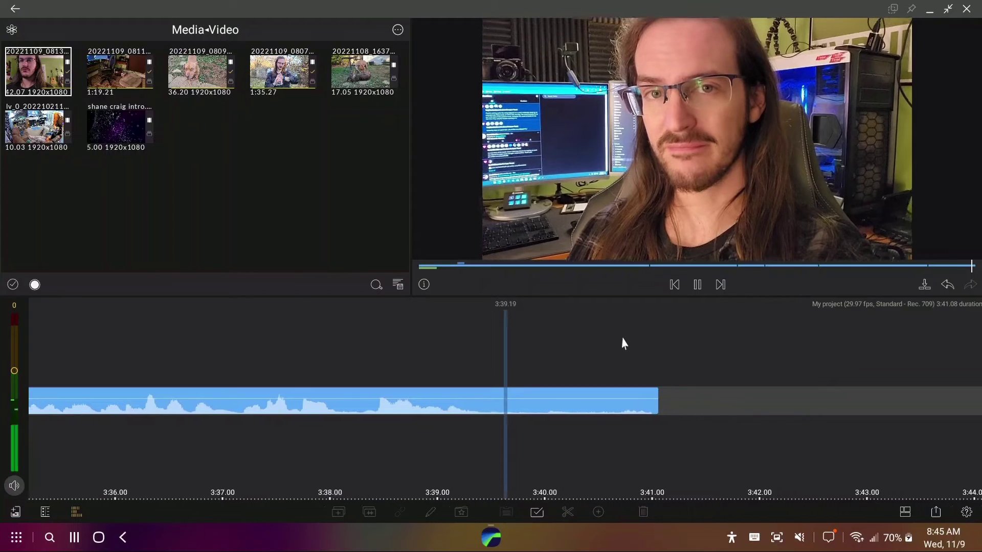
key("space")
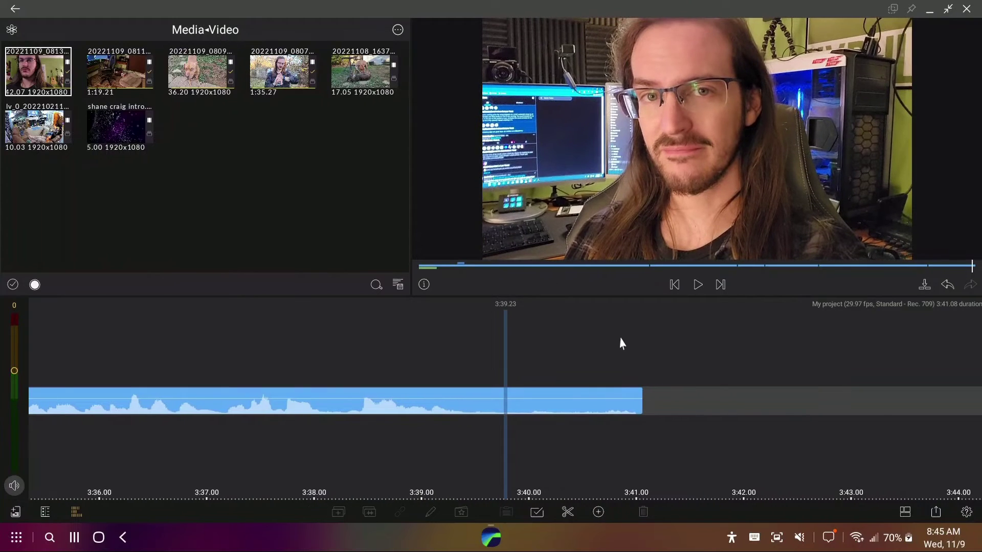
left_click_drag(597, 362, 631, 360)
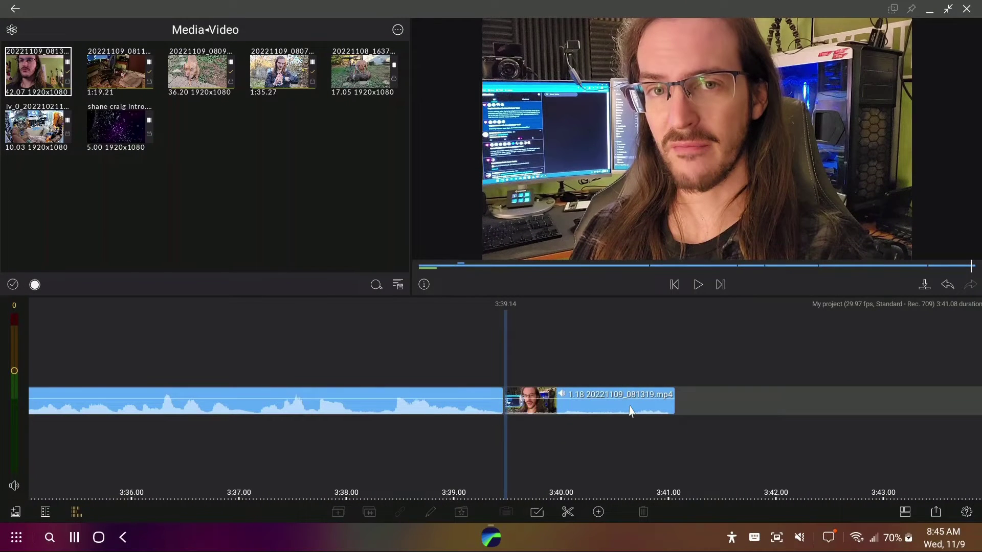
left_click(631, 409)
key("Delete")
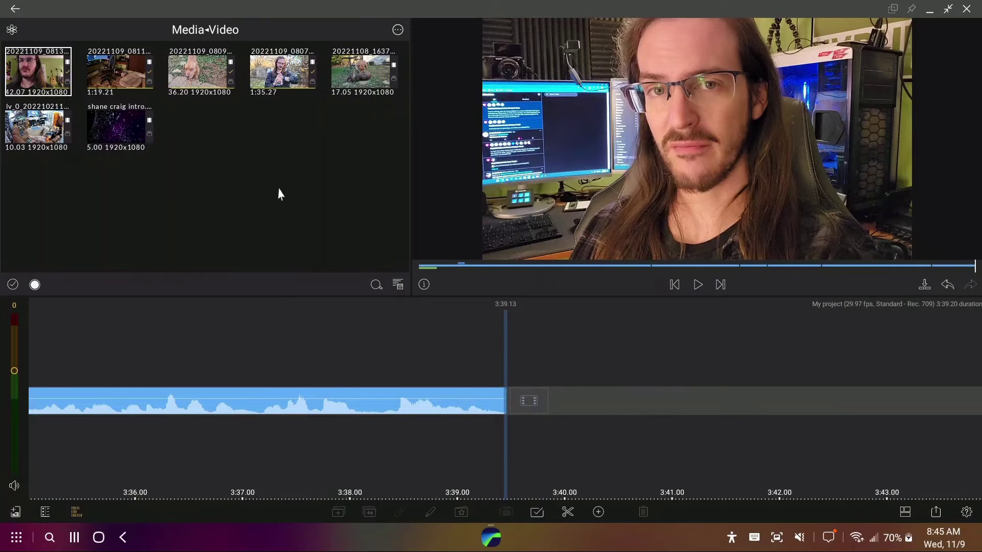
- Append the 5-second shane craig intro clip at 3:39.20, then show the Audio media folder
left_click(105, 139)
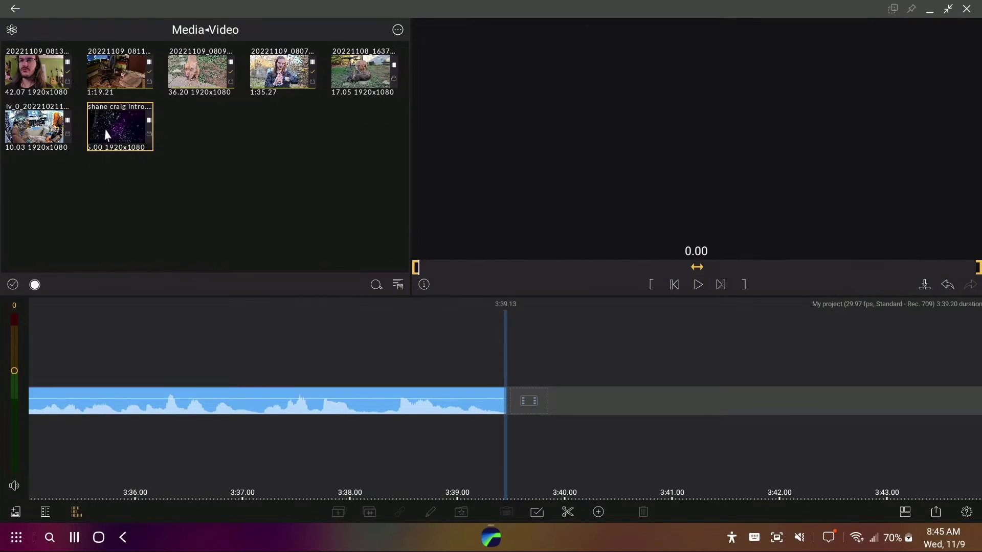
left_click_drag(107, 135, 549, 412)
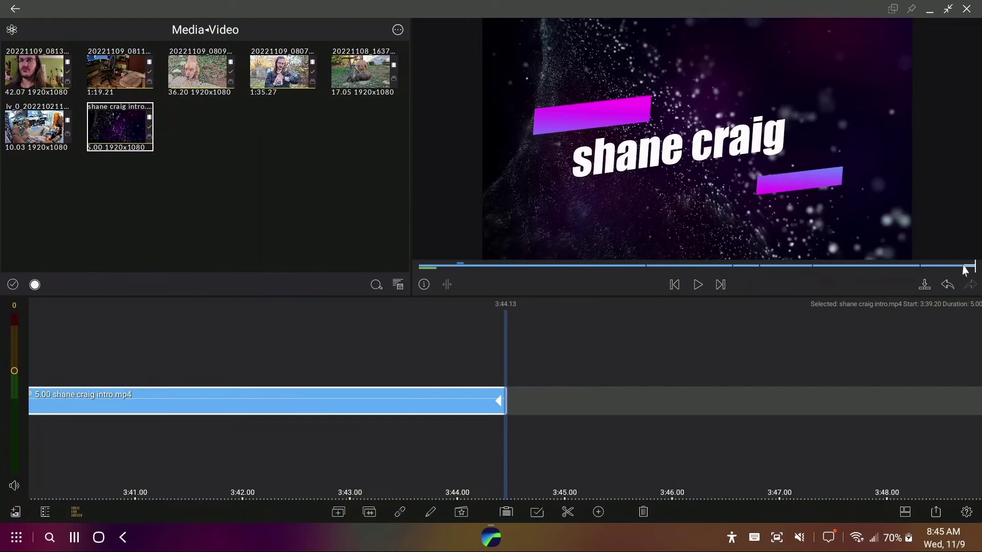
left_click(964, 267)
left_click_drag(653, 342, 673, 336)
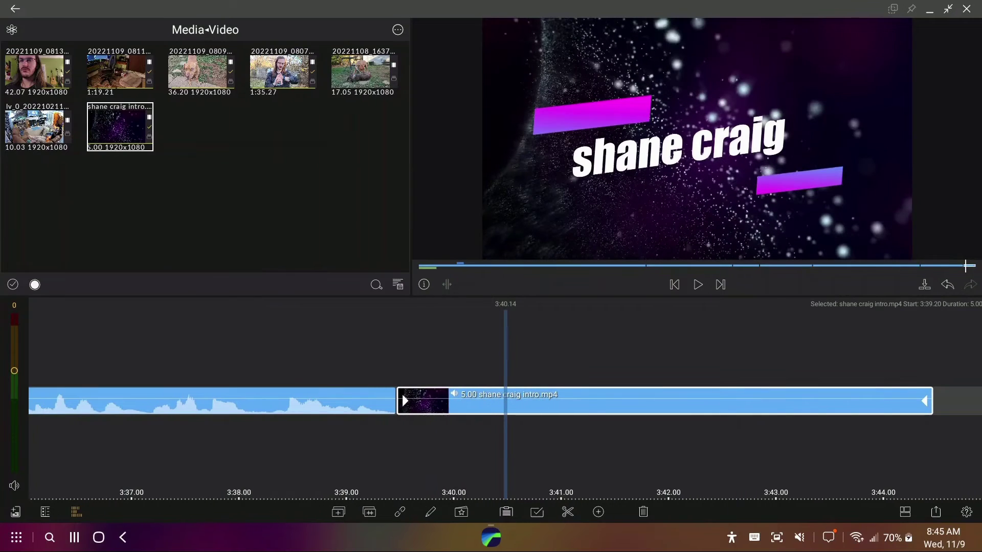
left_click(208, 31)
left_click(108, 146)
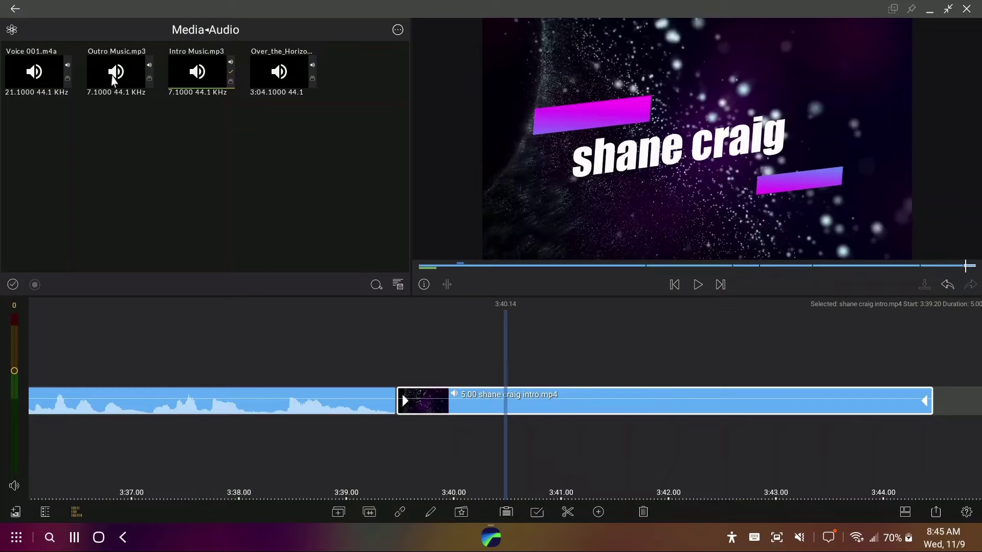
- Place the 7.14-second Outro Music.mp3 on the audio track from 3:37.06 and play back the ending
left_click_drag(120, 85, 172, 441)
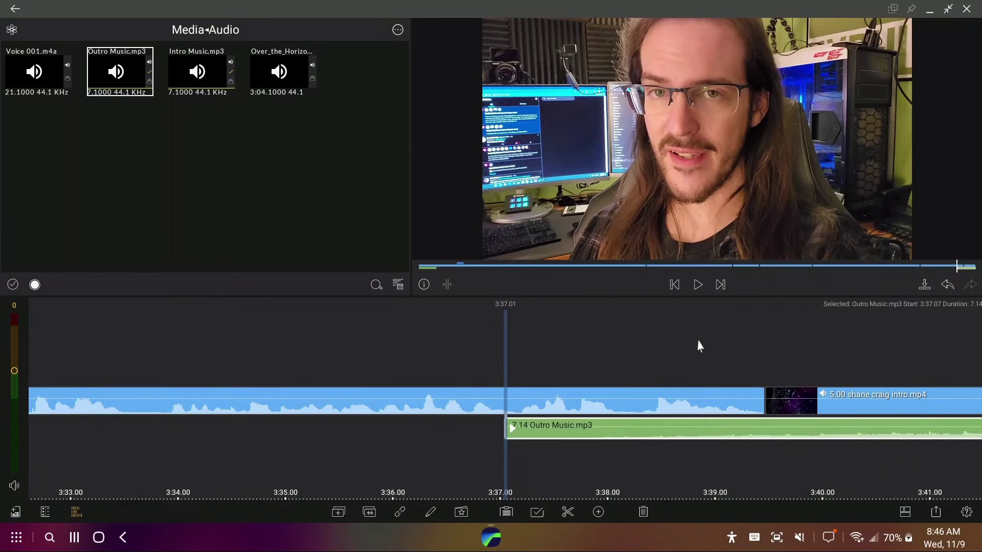
left_click_drag(686, 342, 309, 329)
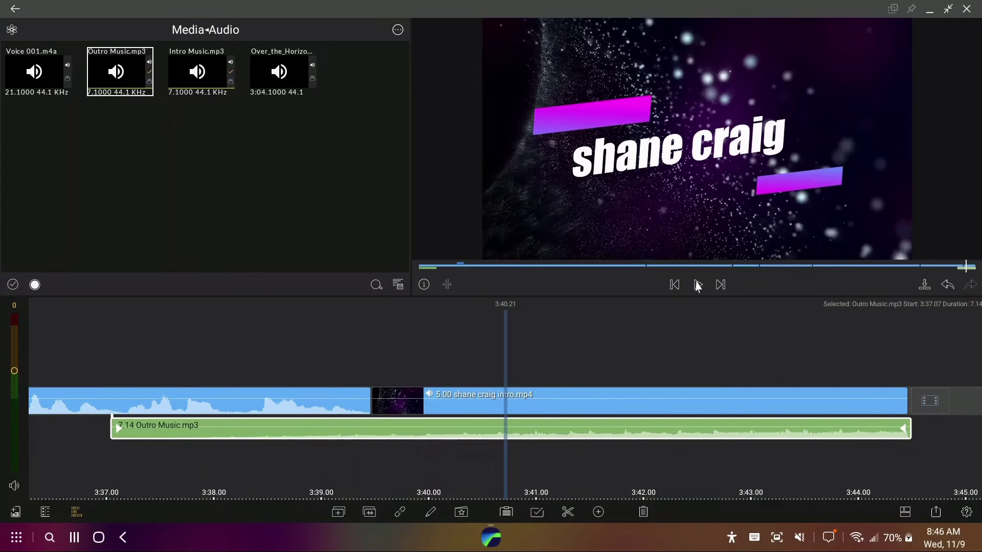
left_click_drag(797, 343, 735, 362)
left_click_drag(735, 438, 736, 436)
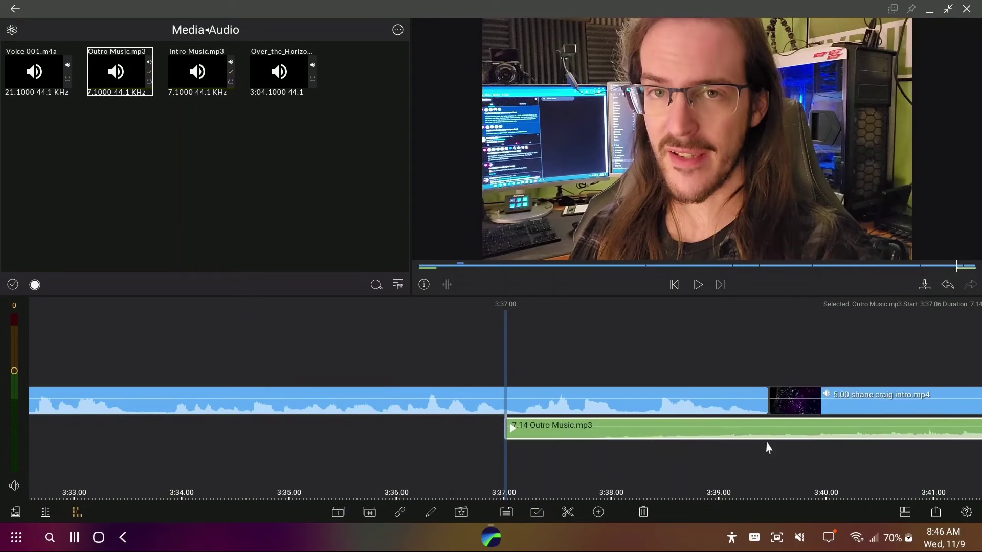
left_click_drag(764, 345, 735, 337)
key("space")
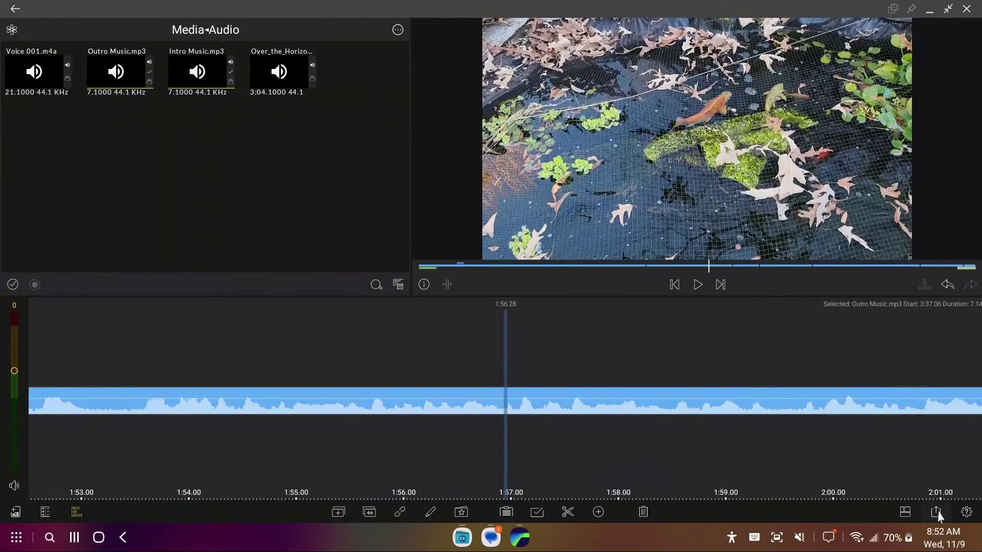
- Set up a 1080p MP4 movie export to My Files with the file name 'vlog'
left_click(937, 514)
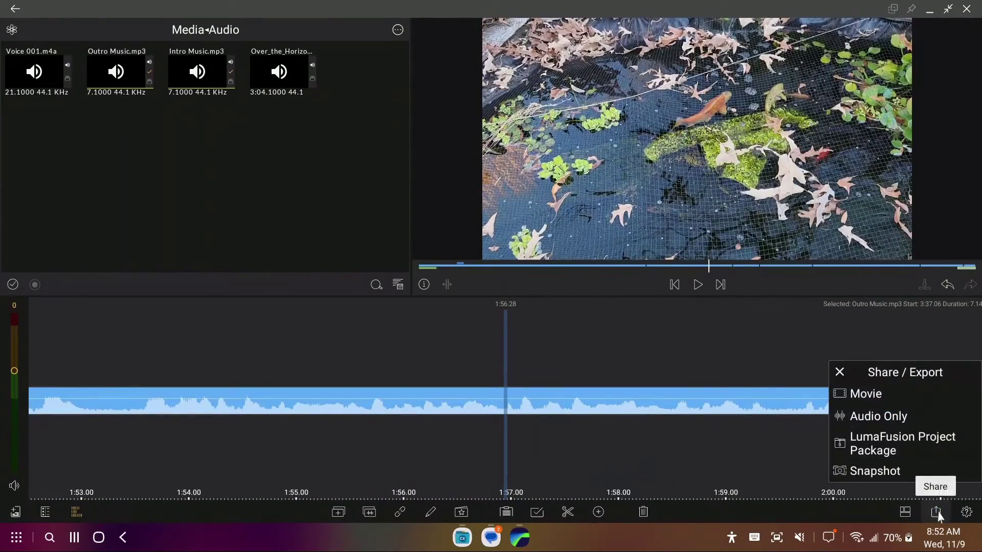
left_click(879, 400)
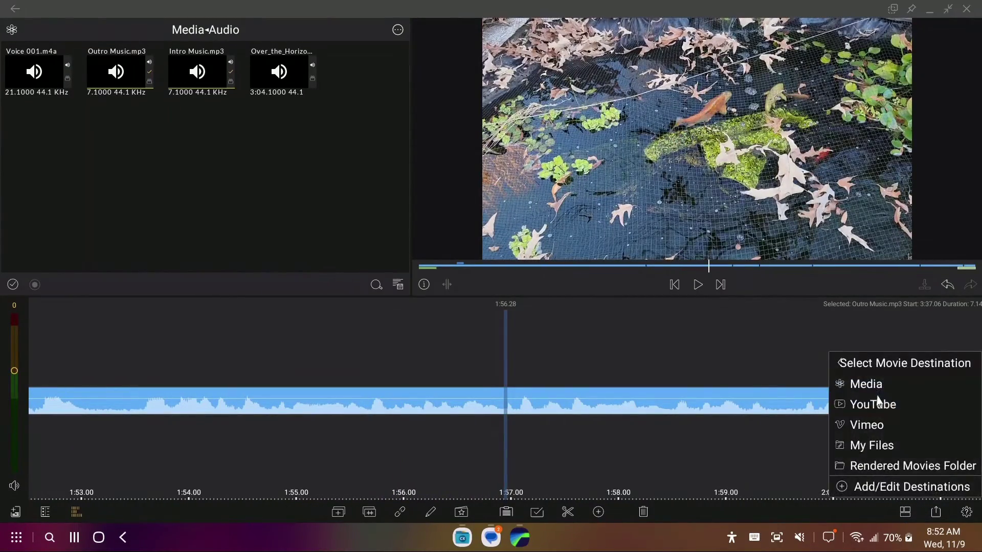
left_click(879, 446)
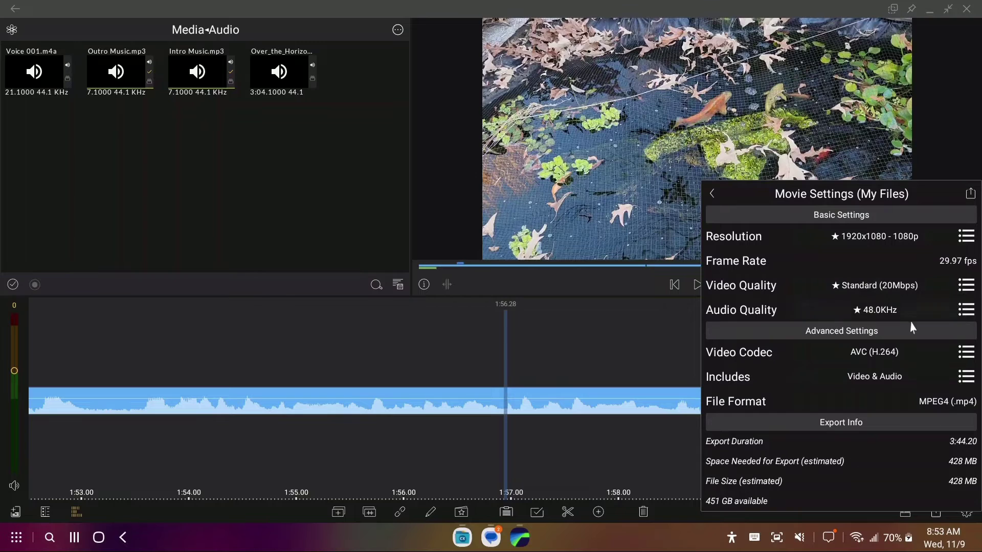
left_click(971, 197)
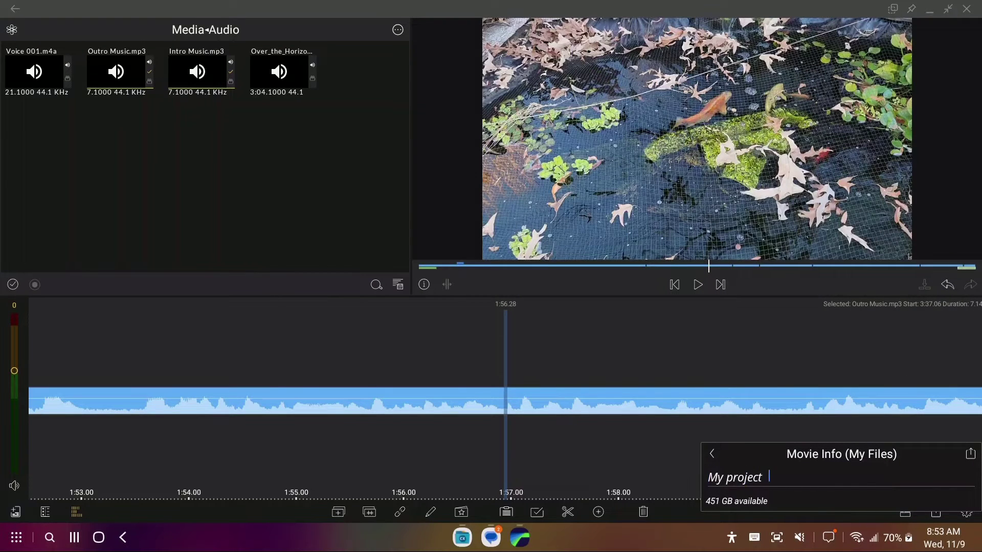
left_click(769, 477)
key("BackSpace")
key("BackSpace")
key("BackSpace")
key("BackSpace")
key("BackSpace")
key("BackSpace")
key("BackSpace")
key("BackSpace")
type("vlog")
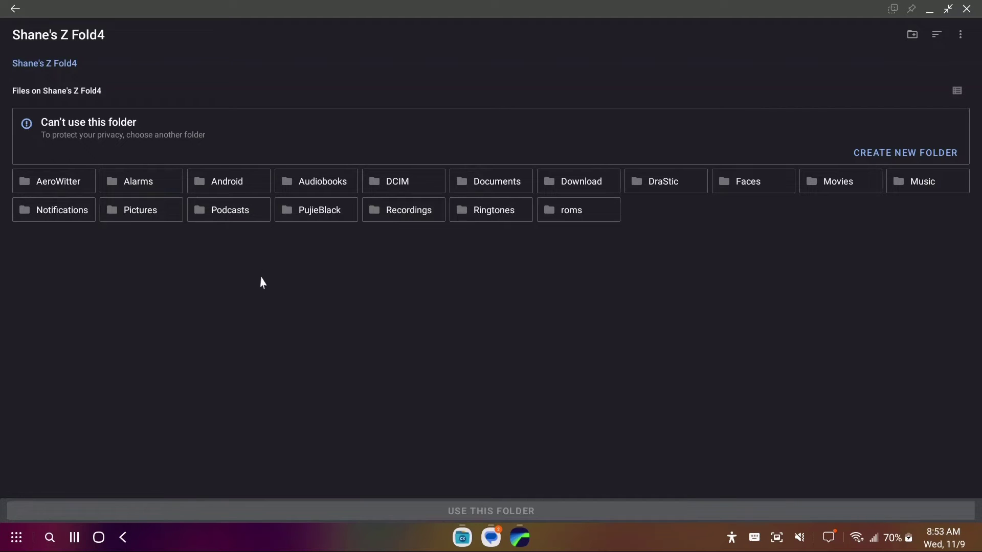
- Save the vlog export into the DCIM folder and allow LumaFusion access to it
left_click(577, 186)
left_click(578, 190)
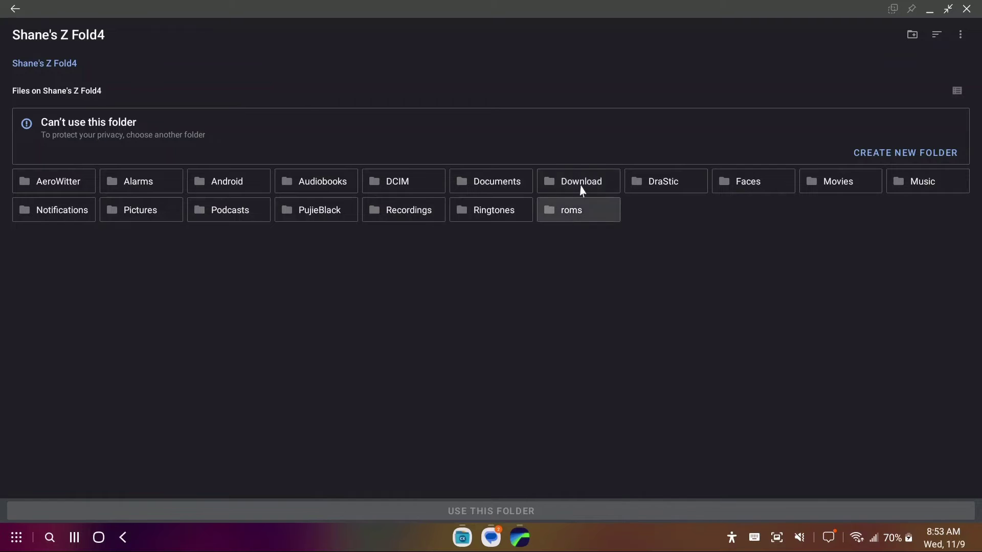
left_click(14, 9)
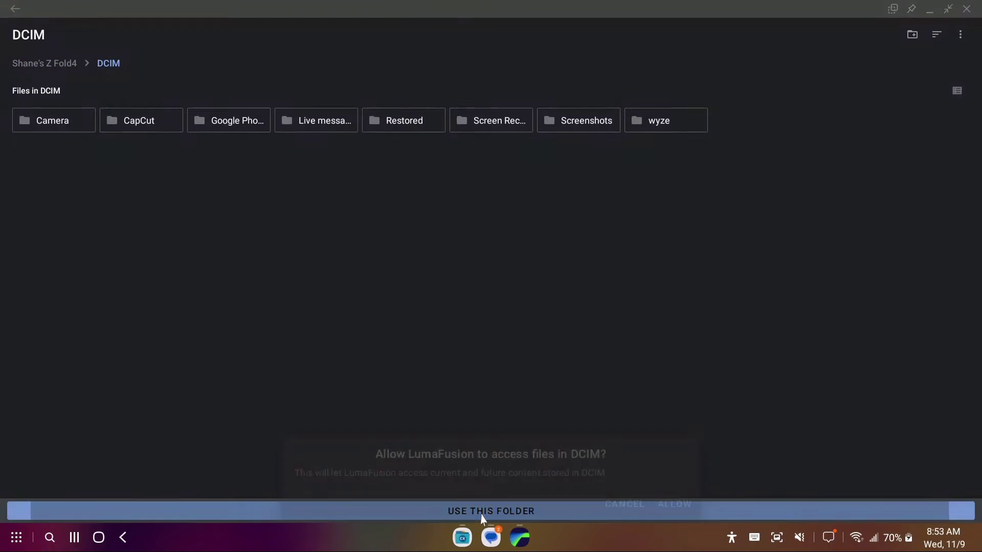
left_click(483, 511)
left_click(673, 508)
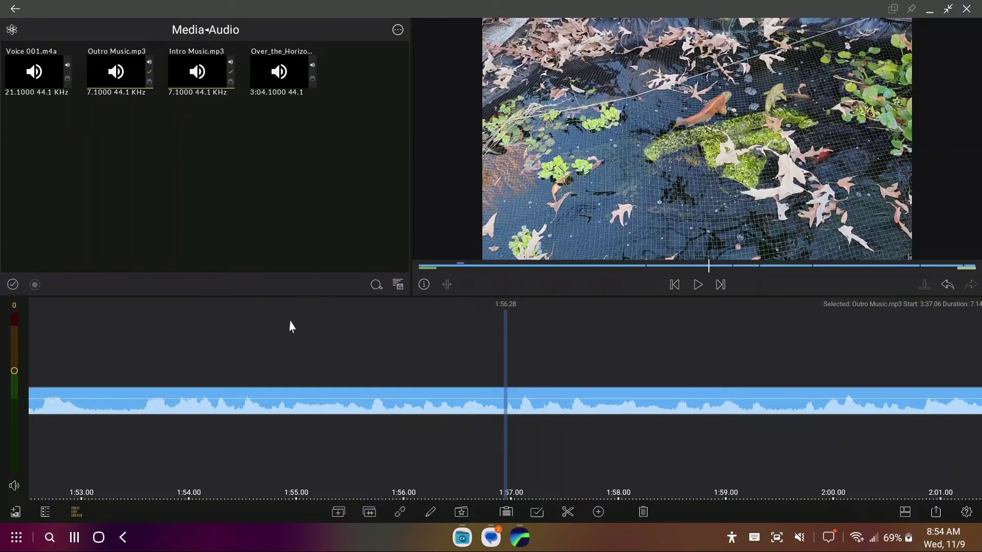
- Launch My Files by searching 'file', show its Videos category, and bring File Explorer on screen
left_click(16, 537)
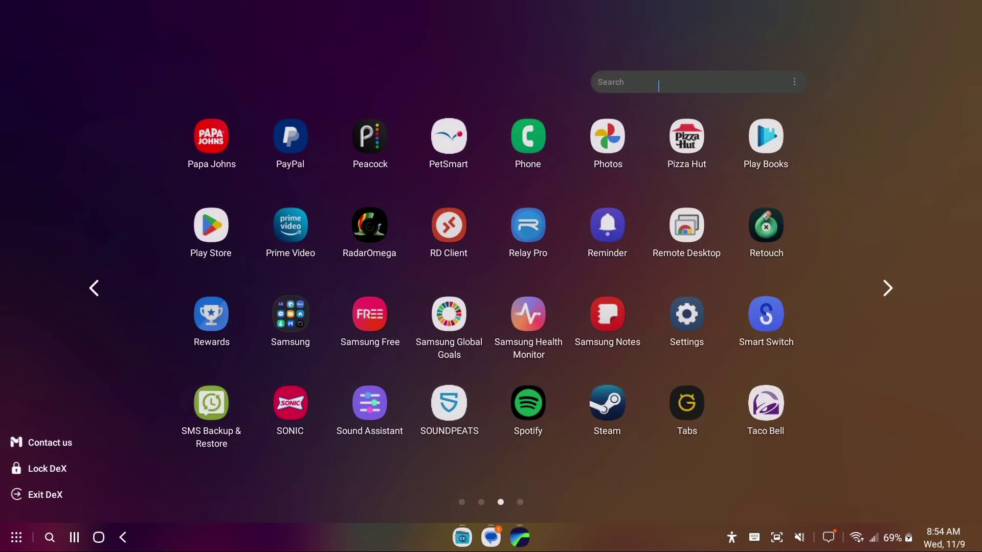
left_click(657, 83)
type("file")
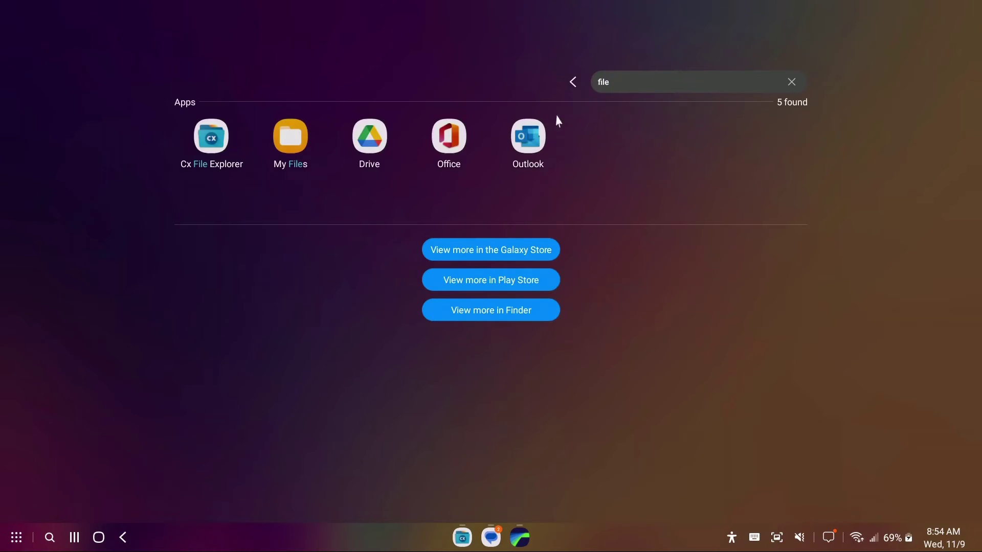
left_click(290, 136)
left_click(355, 257)
left_click_drag(0, 179, 136, 164)
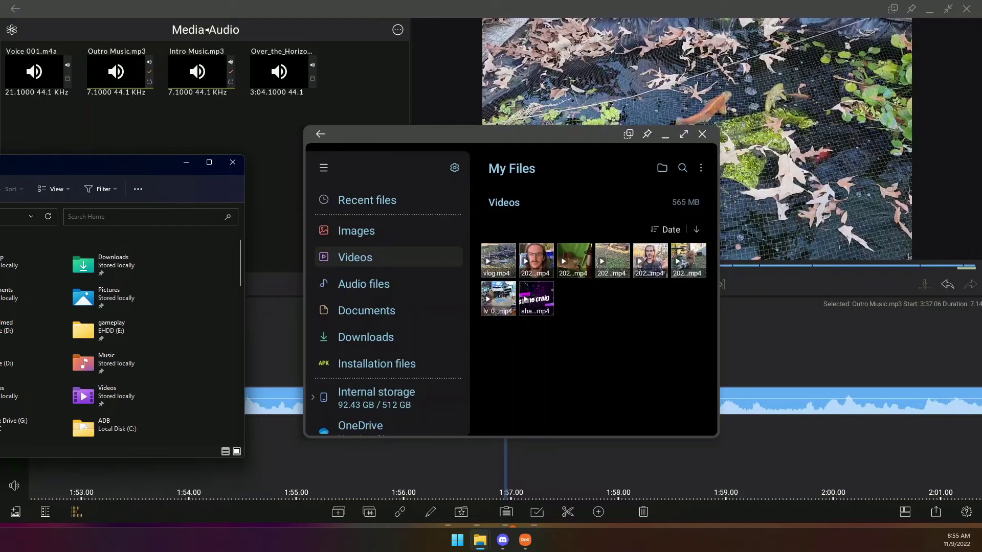
- Copy vlog.mp4 (100.52 MB) from My Files into the PC's OBS Filmed folder
double_click(10, 327)
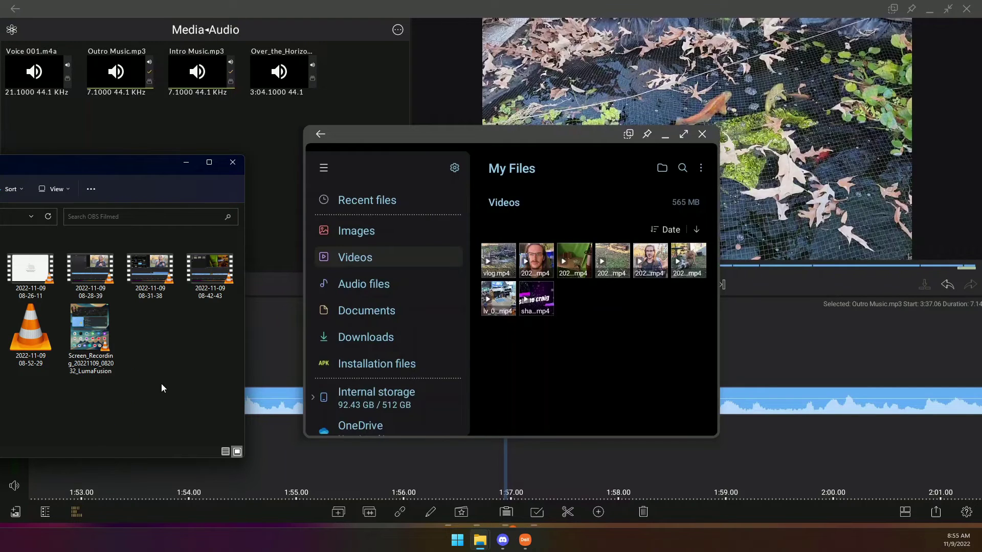
left_click(499, 275)
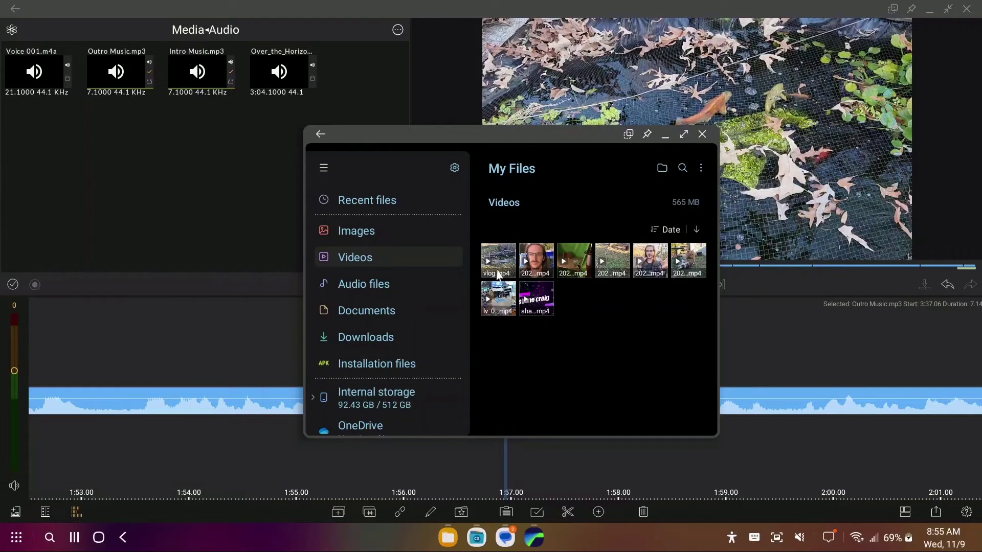
left_click_drag(498, 274, 1, 308)
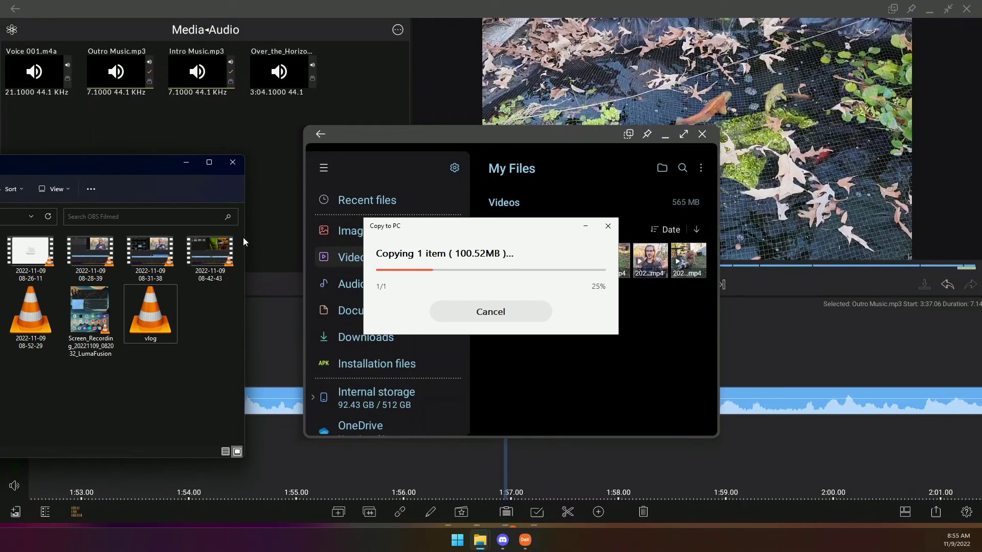